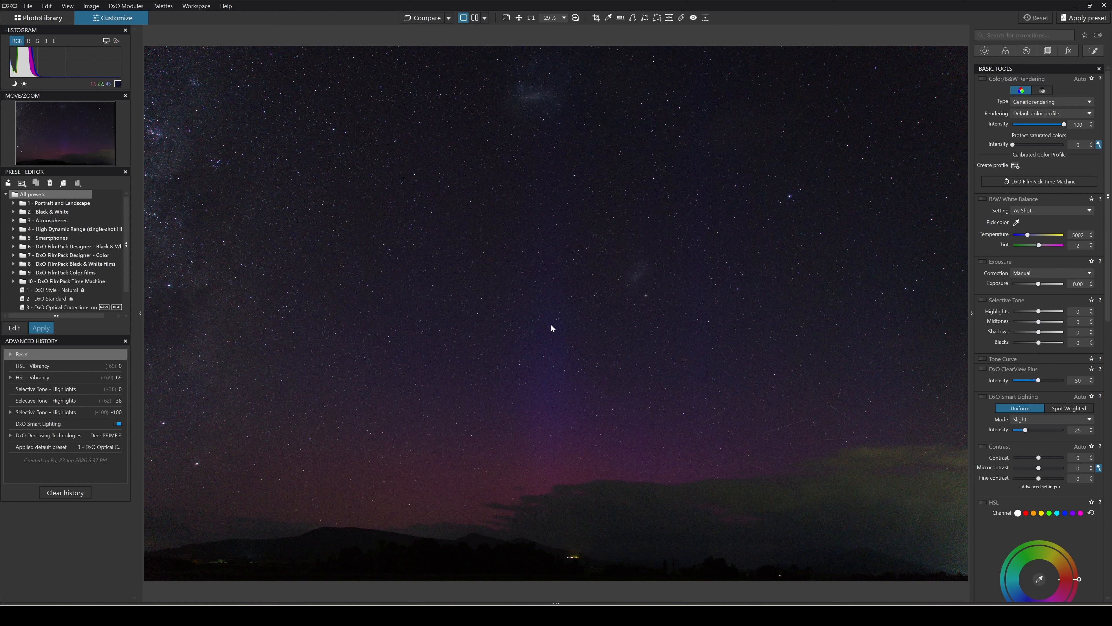
Inspect the sky's noise at 100% with the loupe and turn on DxO Smart Lighting in Uniform mode at Slight
key(l)
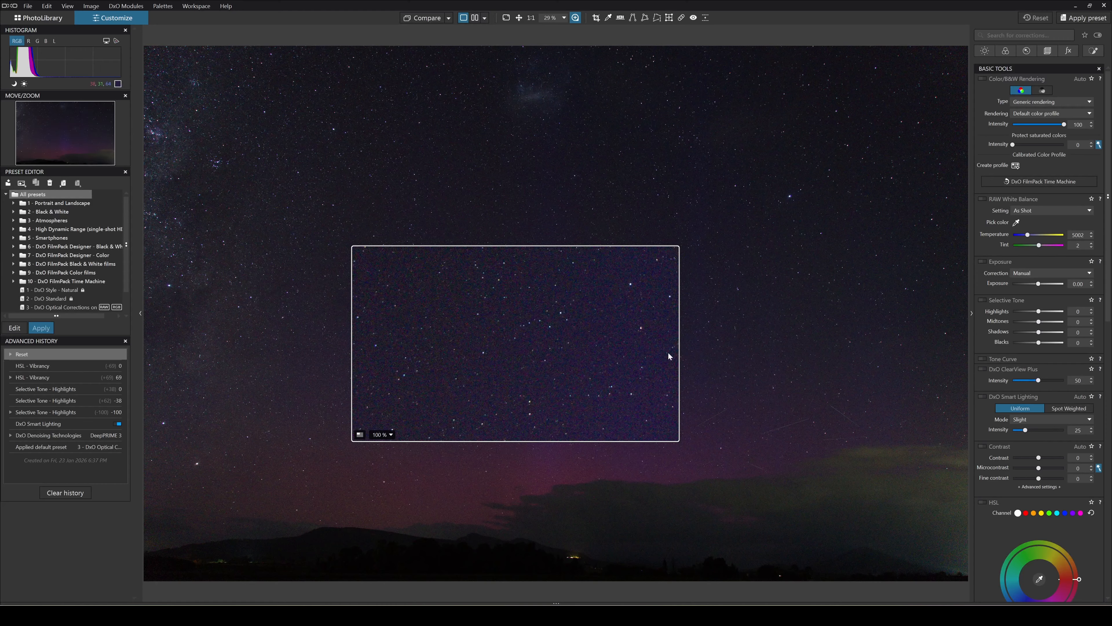
key(l)
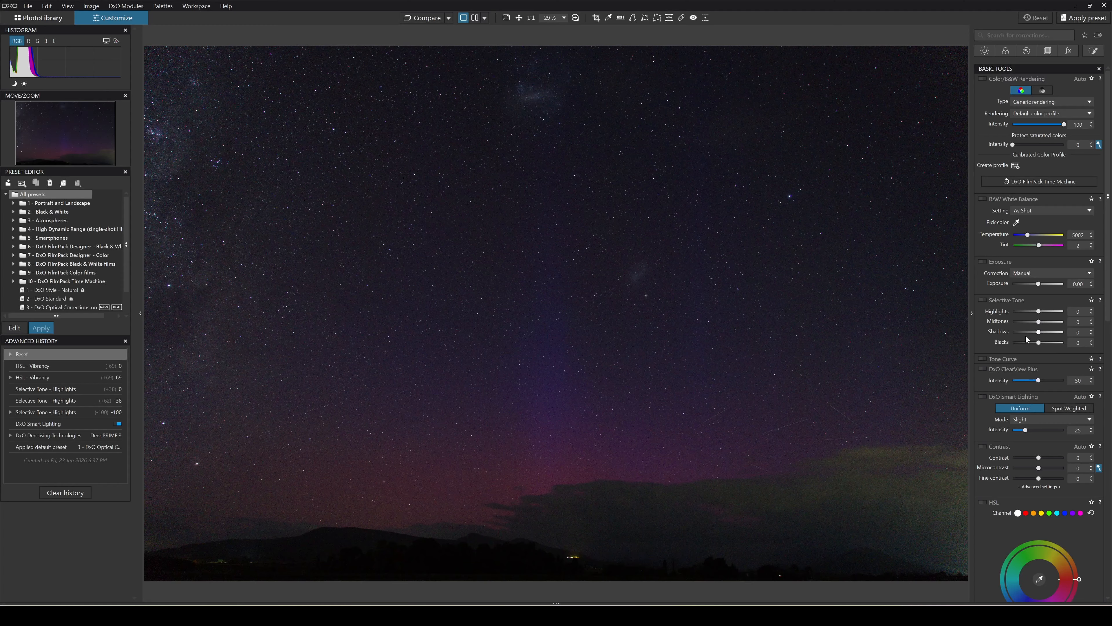
click(983, 397)
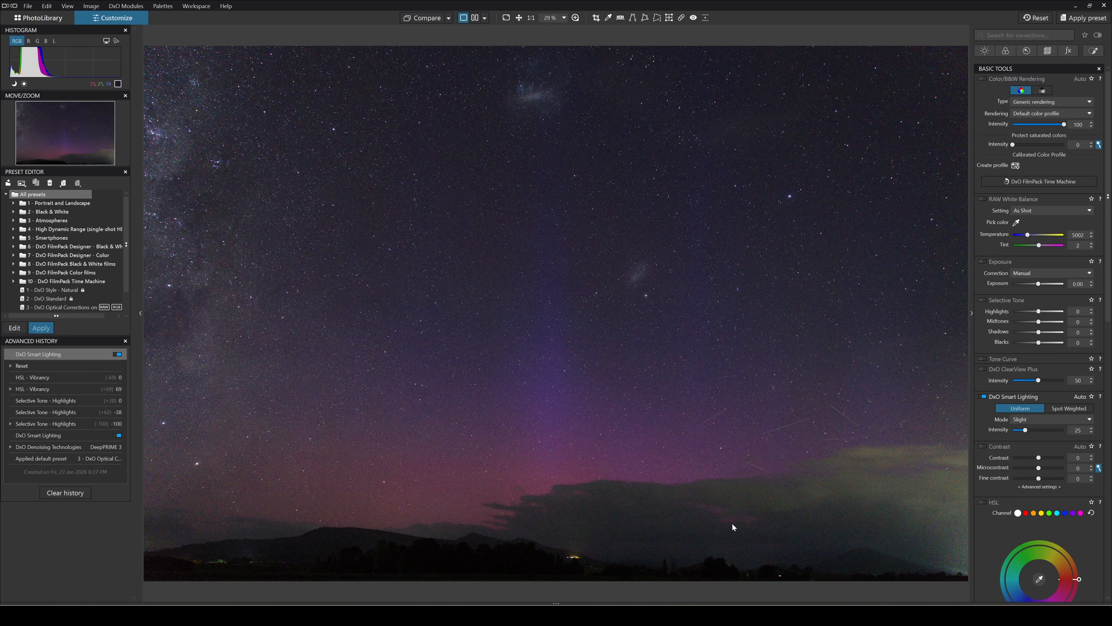
click(983, 396)
click(983, 397)
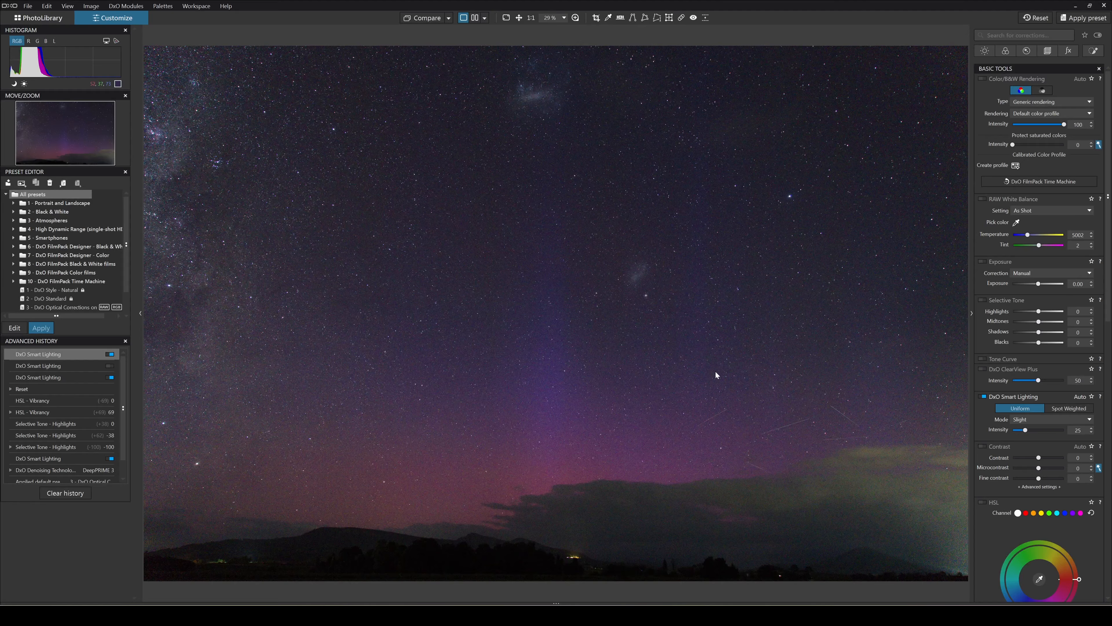
Apply DeepPRIME 3 denoising to the photo and check the stars and clouds at 100% with the loupe
scroll(1063, 377, down, 5)
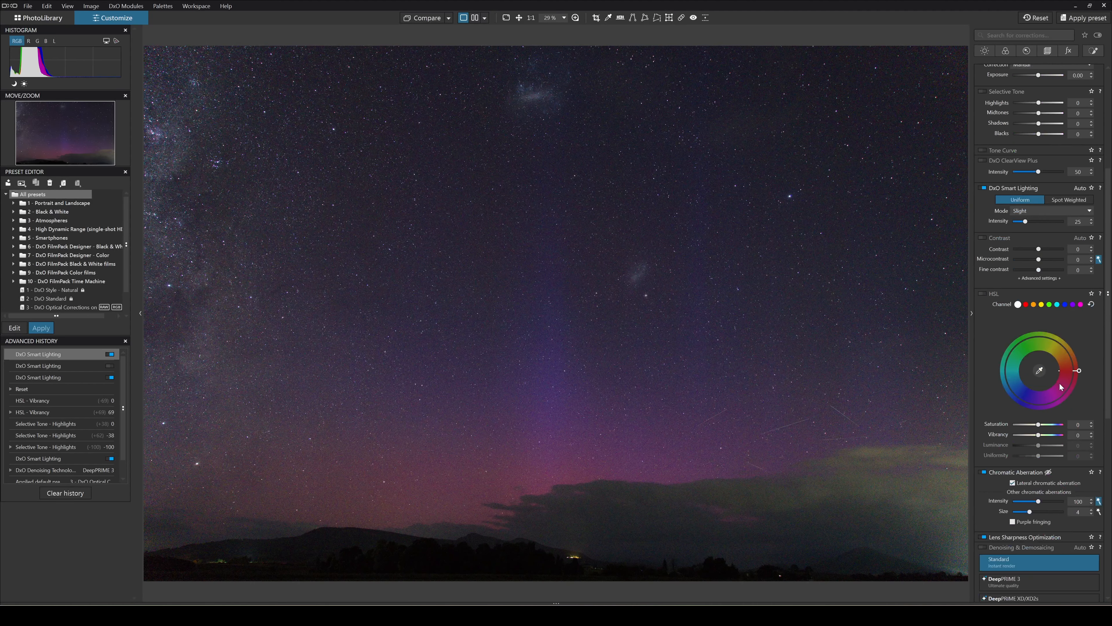
scroll(1059, 383, down, 4)
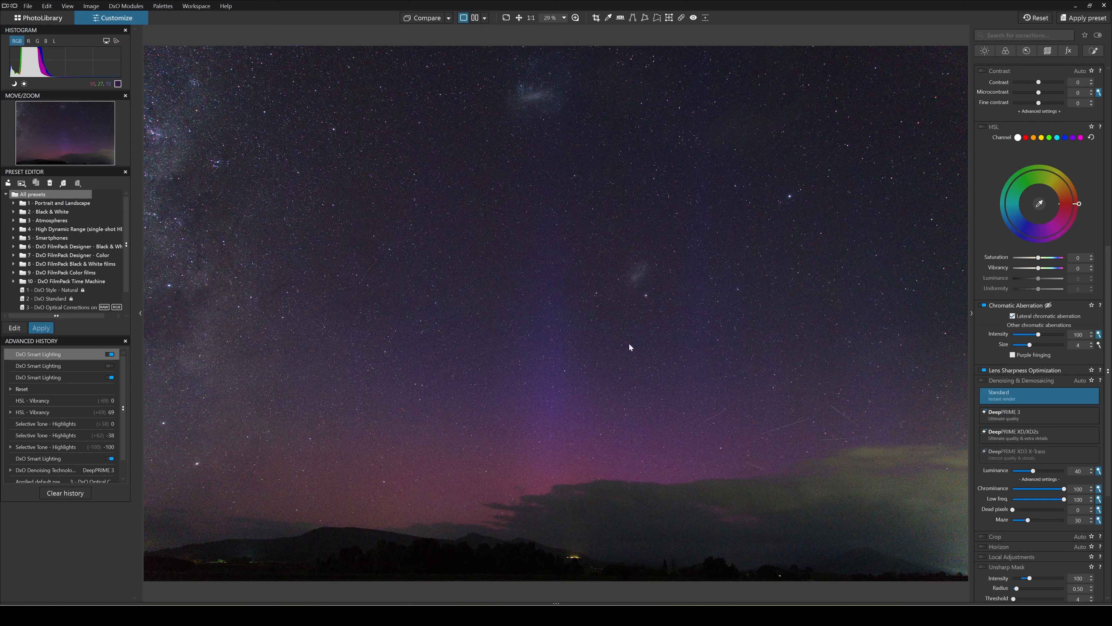
key(l)
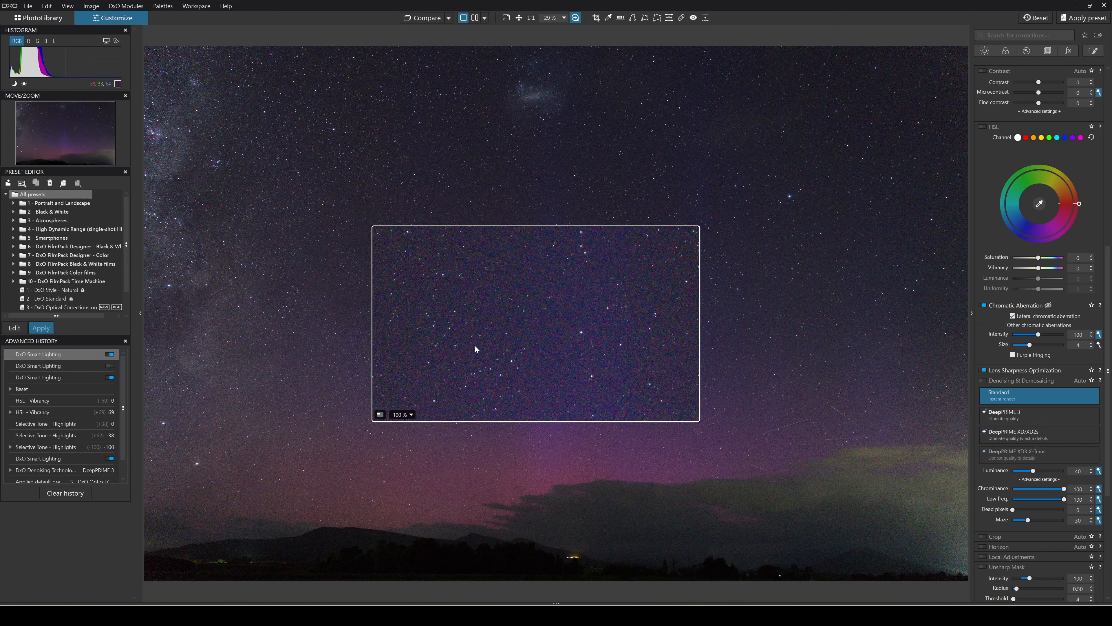
click(1048, 411)
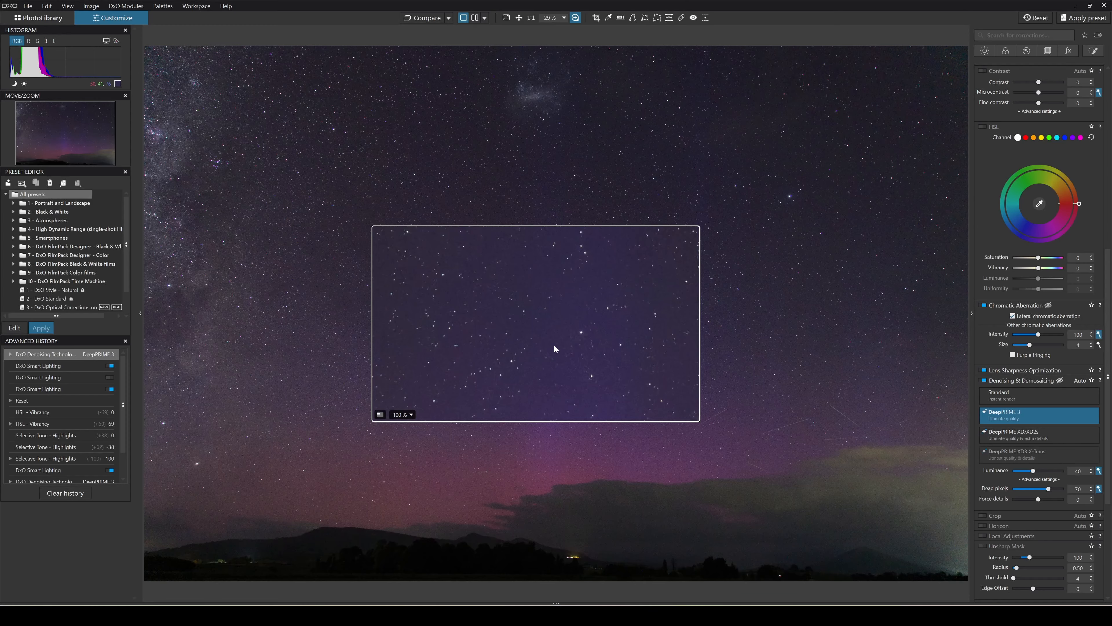
drag(555, 348, 591, 510)
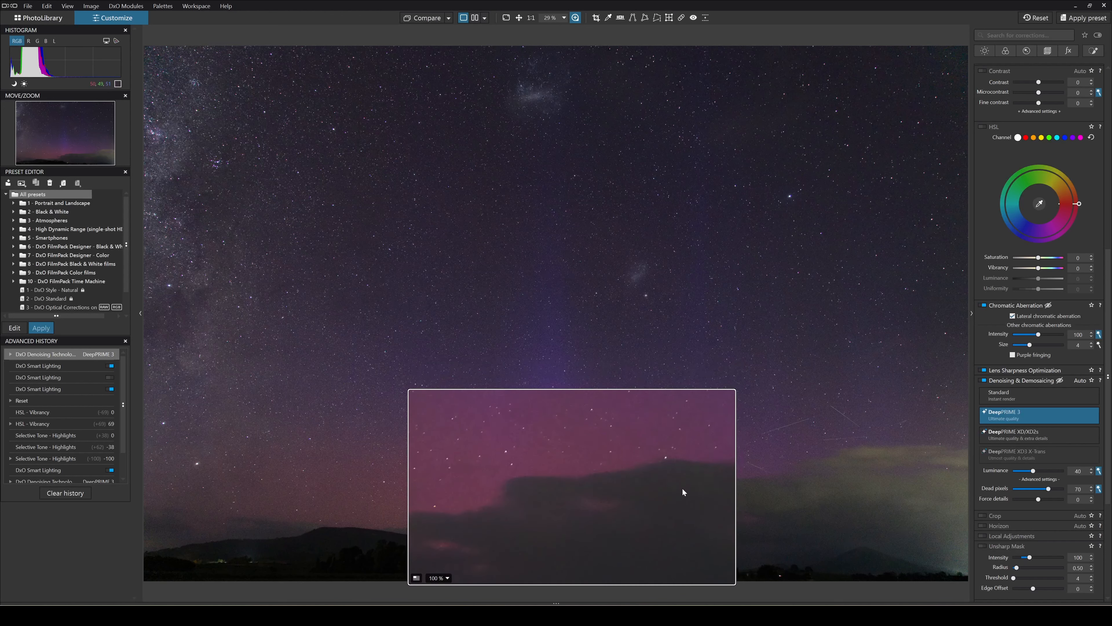
key(q)
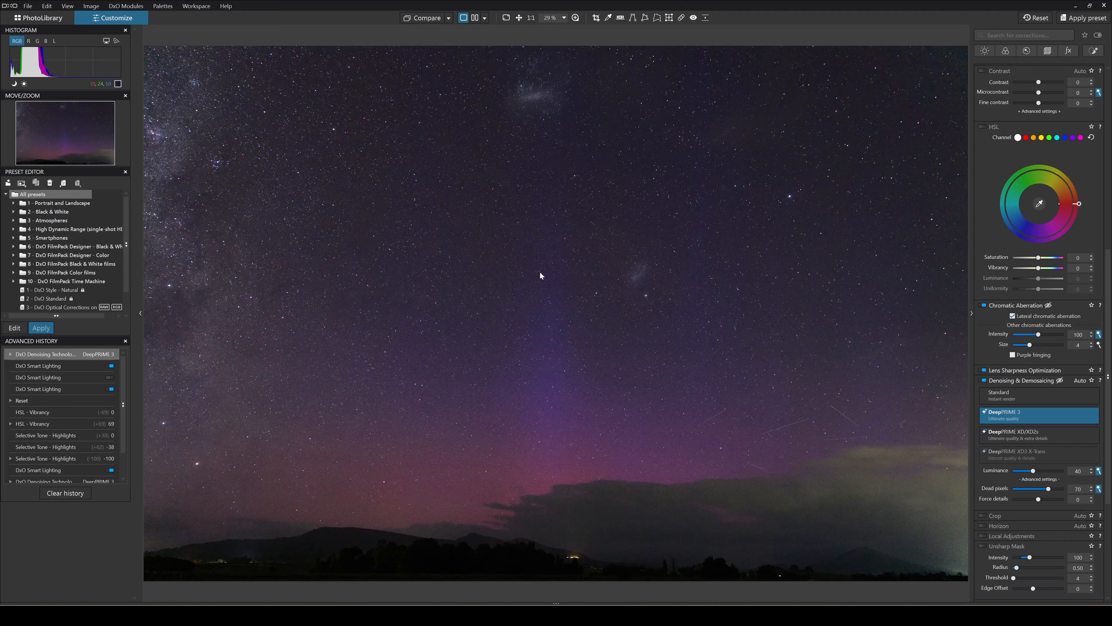
Export the photo to Affinity as a 16-bit TIFF with the Adobe RGB (1998) profile
right_click(497, 188)
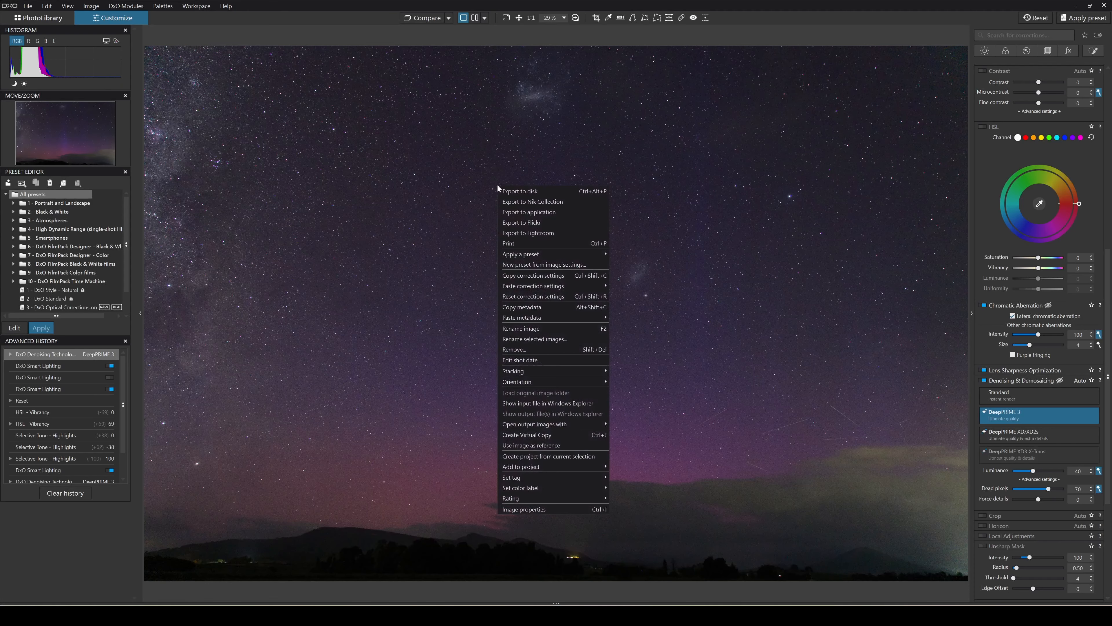
click(568, 212)
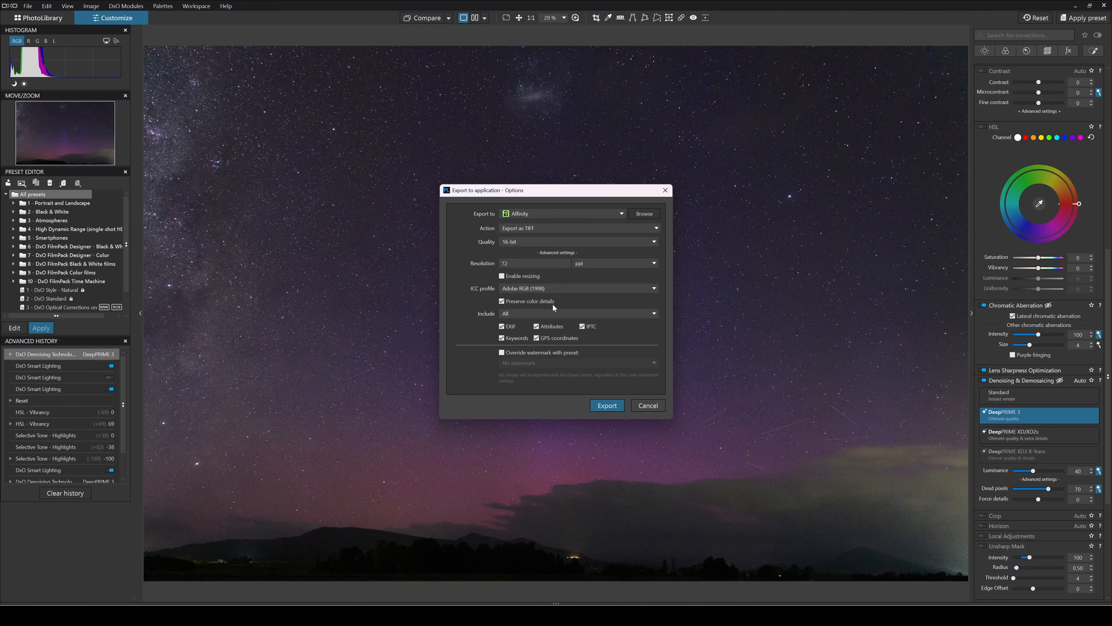
click(608, 406)
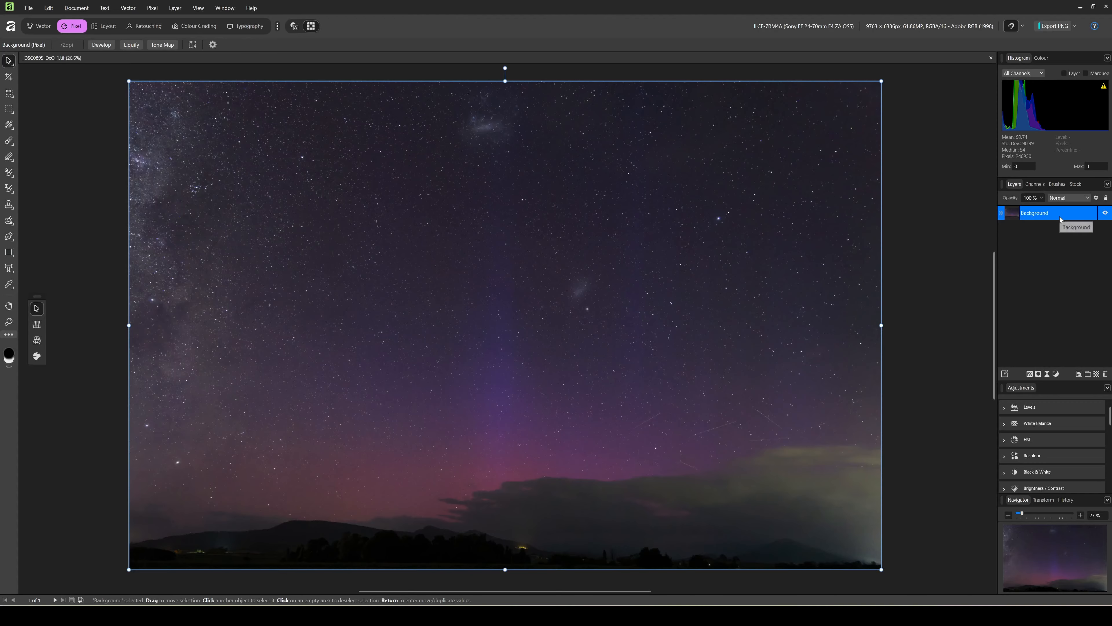
Duplicate the Background layer twice and rename the topmost copy Starless
click(1035, 242)
click(1015, 218)
key(ctrl+j)
key(ctrl+j)
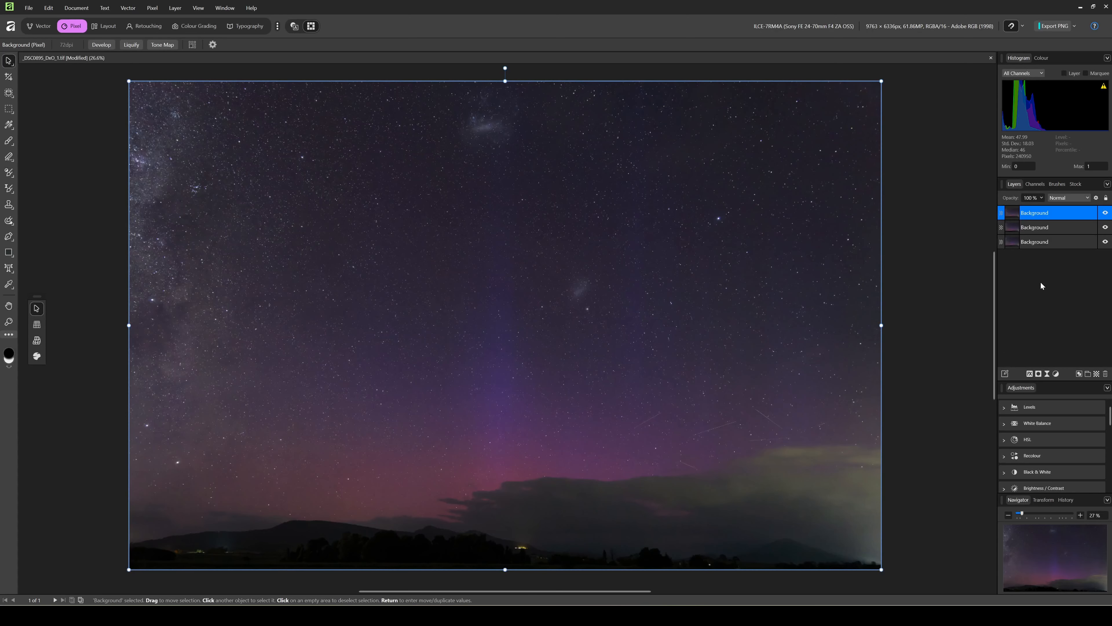
double_click(1035, 213)
text(Starless)
key(Return)
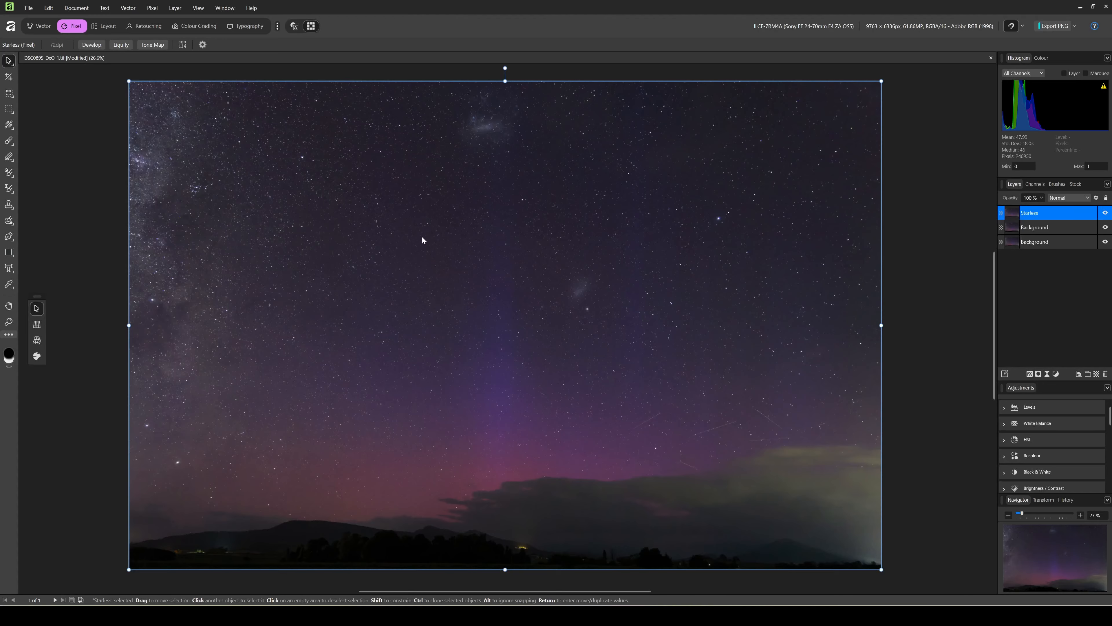
Remove the stars from the Starless layer with the RC-Astro StarXTerminator plugin, leaving Large Tile Overlap off
click(153, 8)
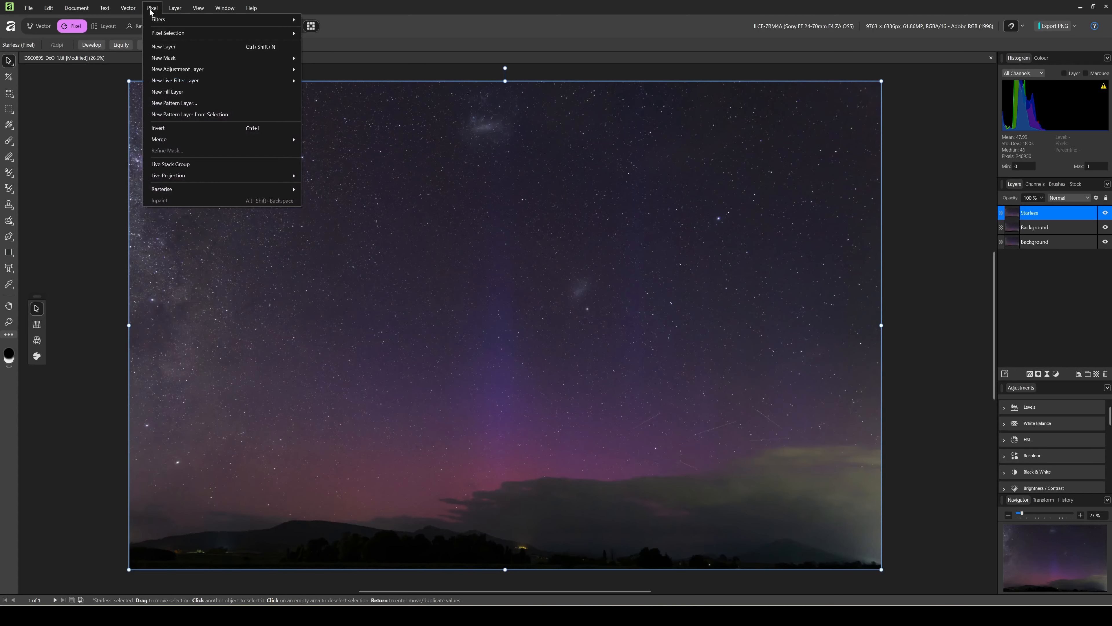
mouse_move(165, 21)
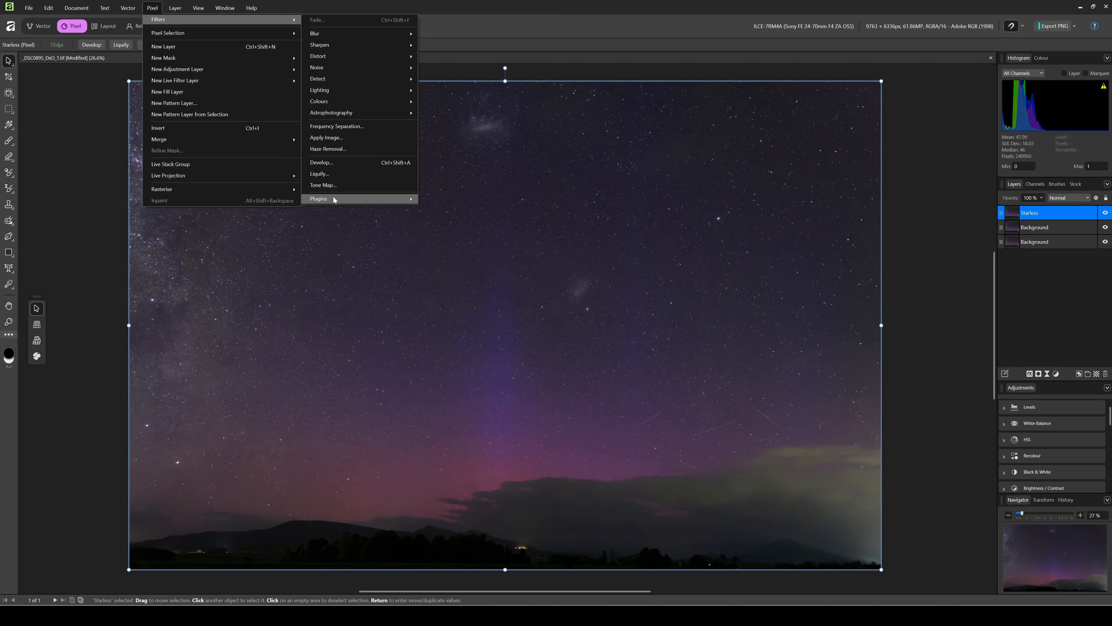
mouse_move(333, 197)
mouse_move(471, 213)
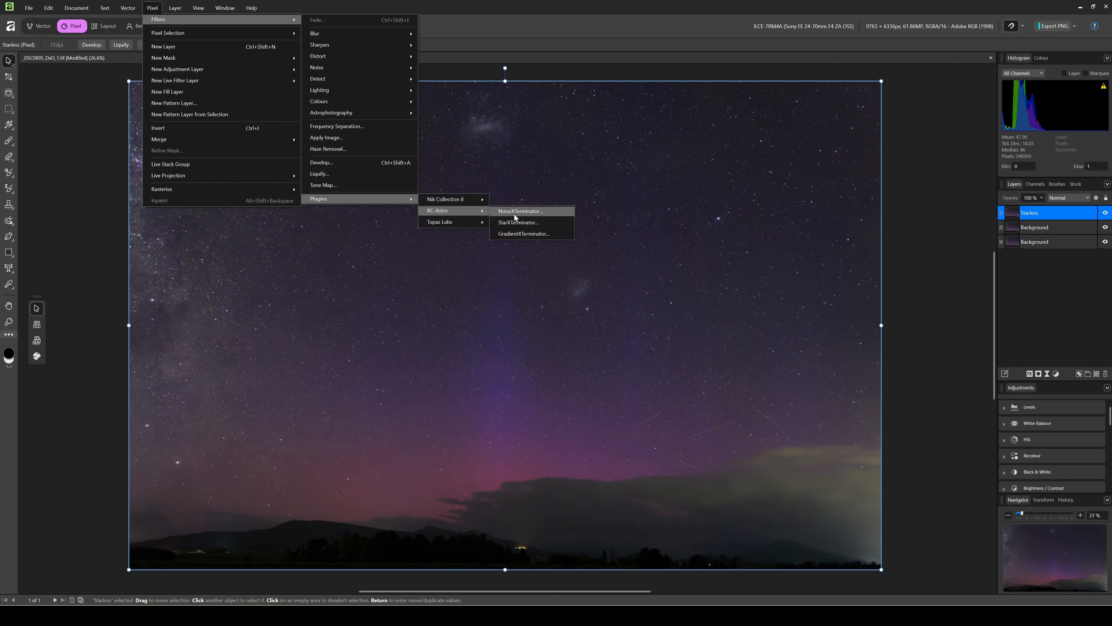
click(534, 224)
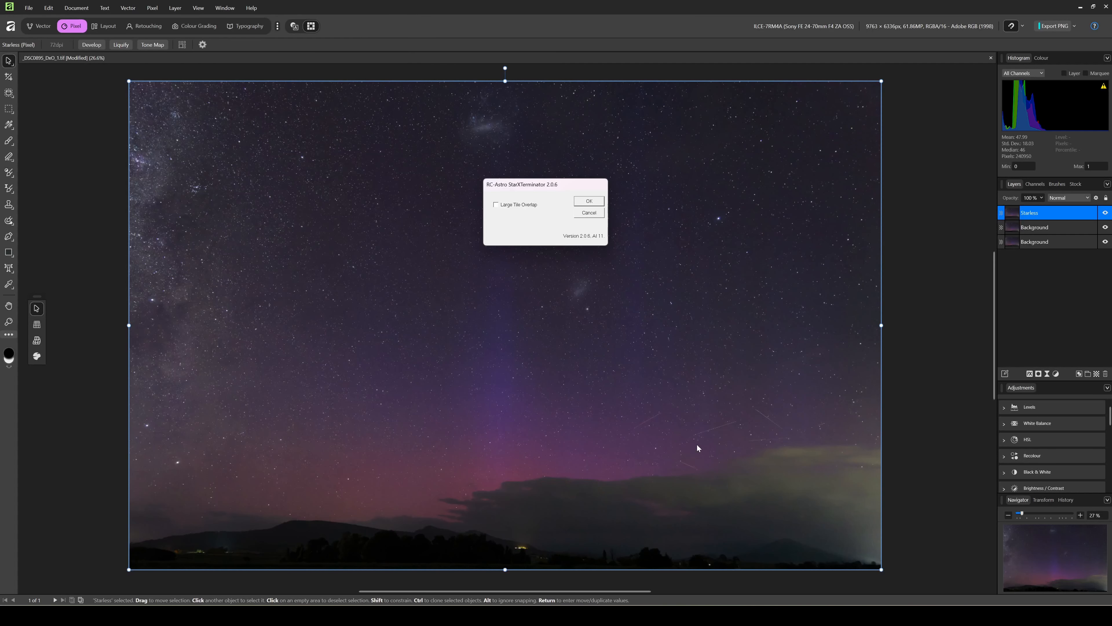
drag(553, 187, 707, 219)
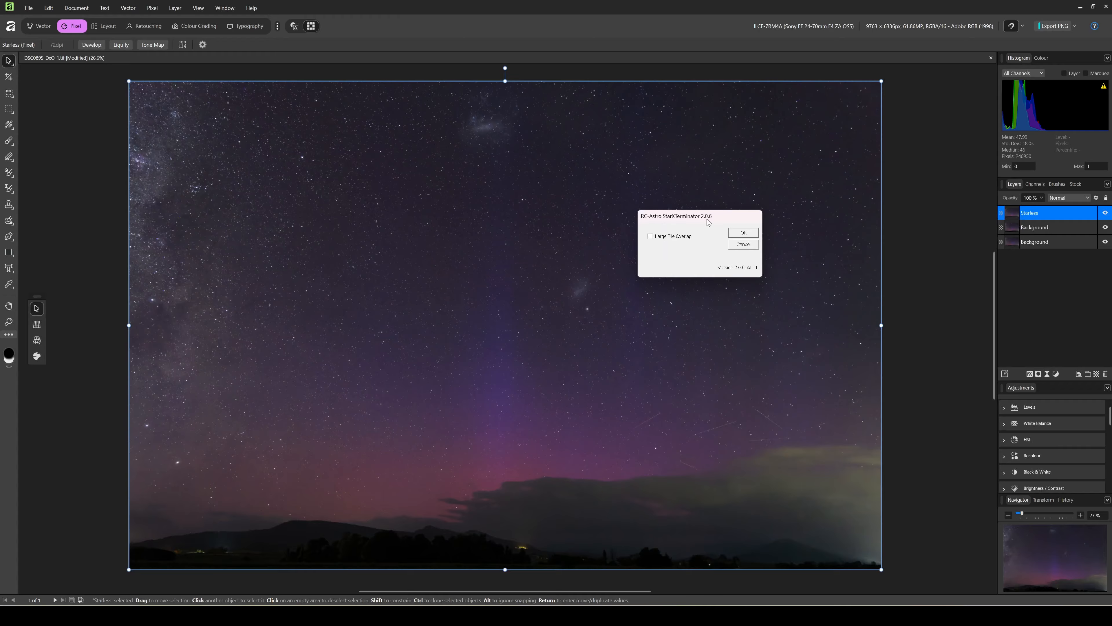
click(743, 233)
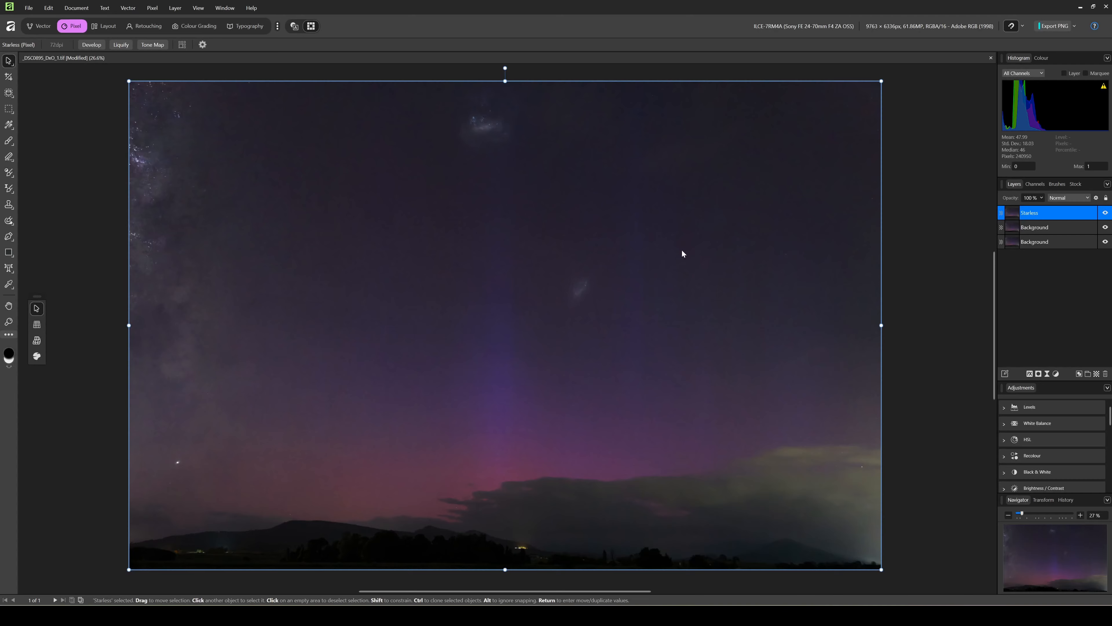
Move the upper Background copy above the Starless layer and set its blend mode to Difference
click(1045, 228)
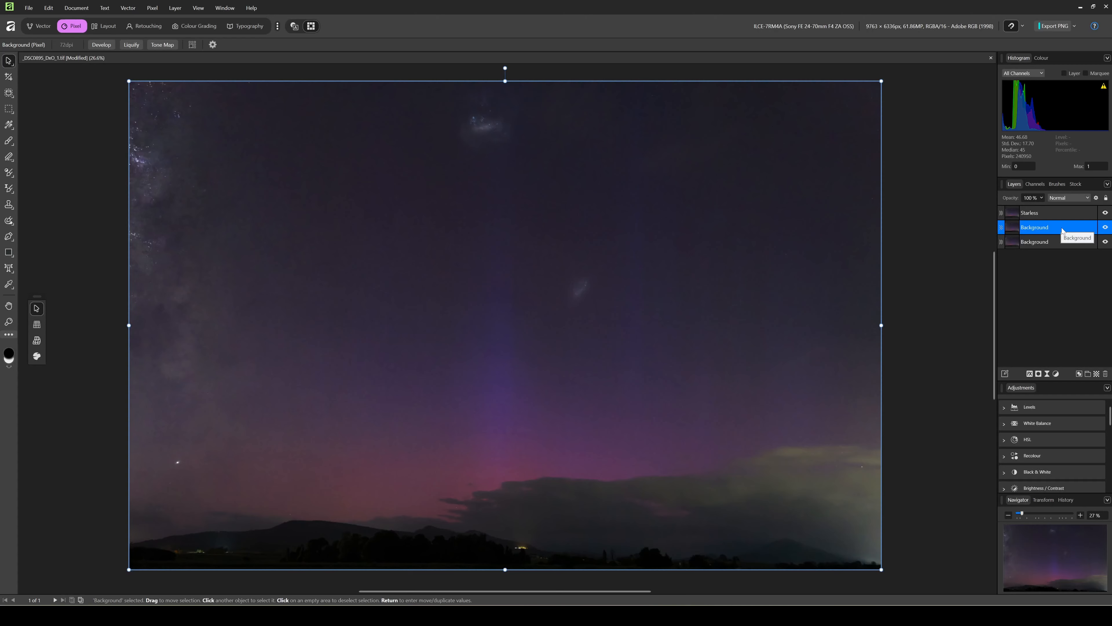
drag(1062, 228, 1062, 200)
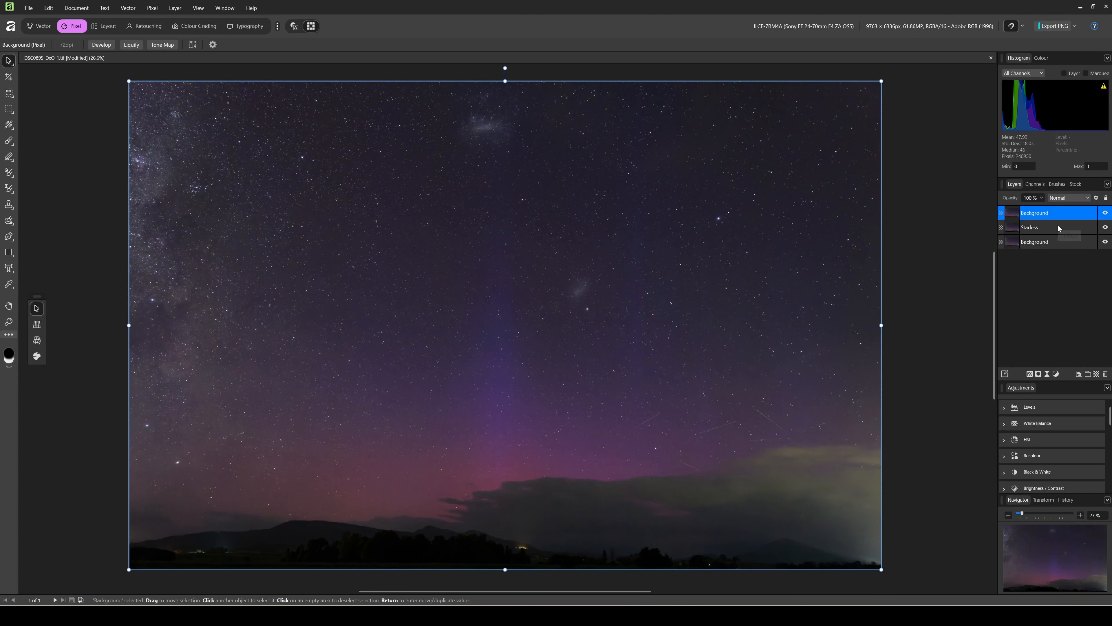
double_click(1050, 213)
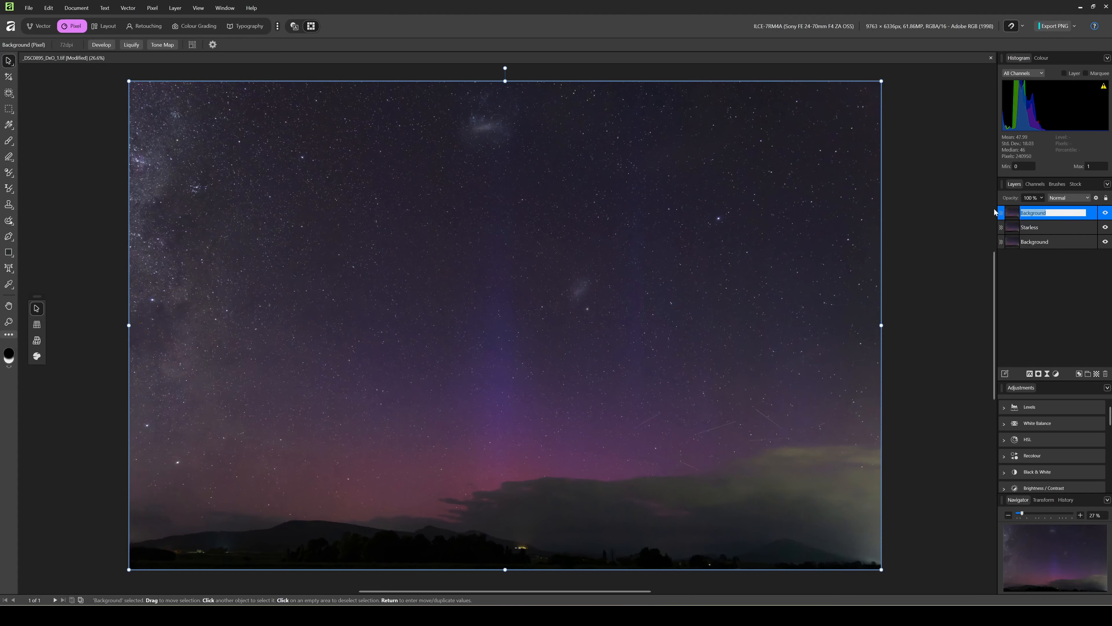
click(1014, 215)
click(1067, 198)
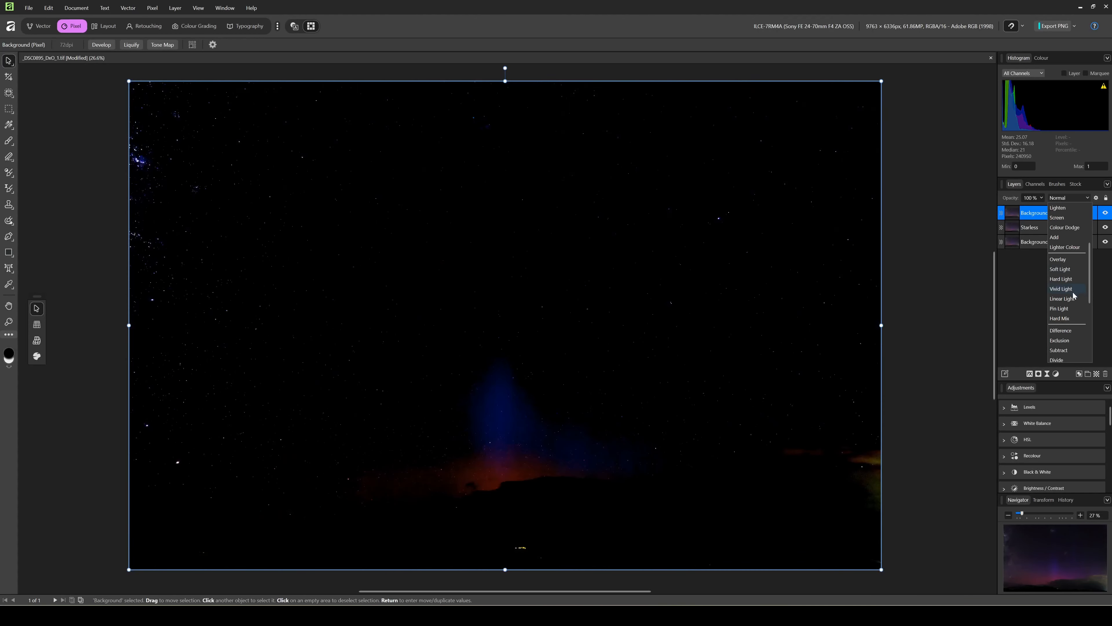
scroll(1067, 275, down, 2)
click(1067, 298)
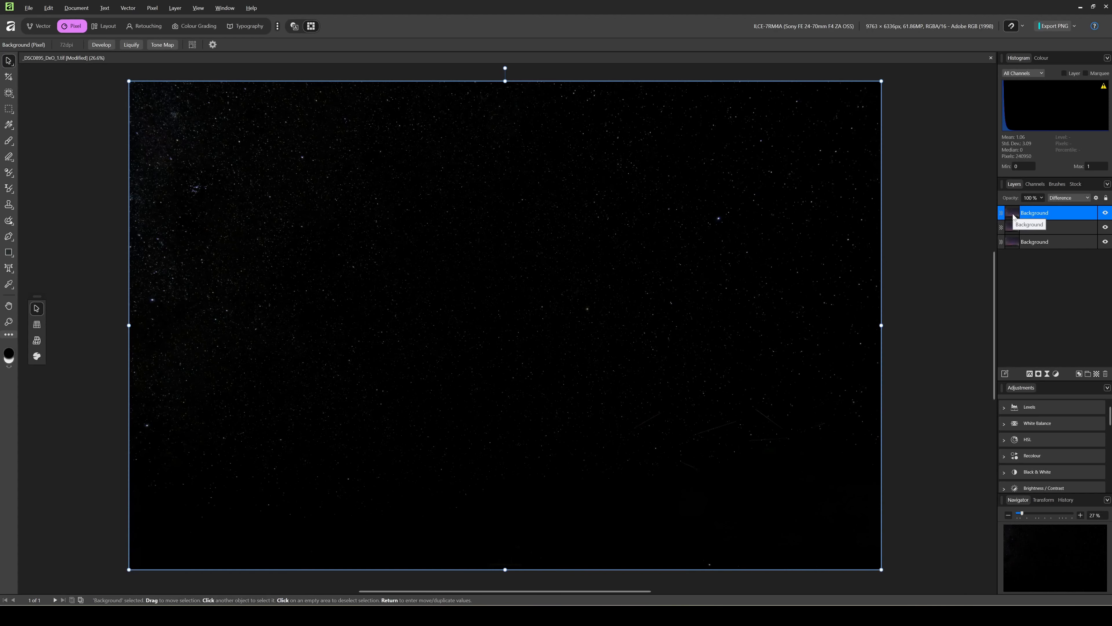
Merge the visible result into a new pixel layer at the top of the stack and name it Stars
key(ctrl+shift+n)
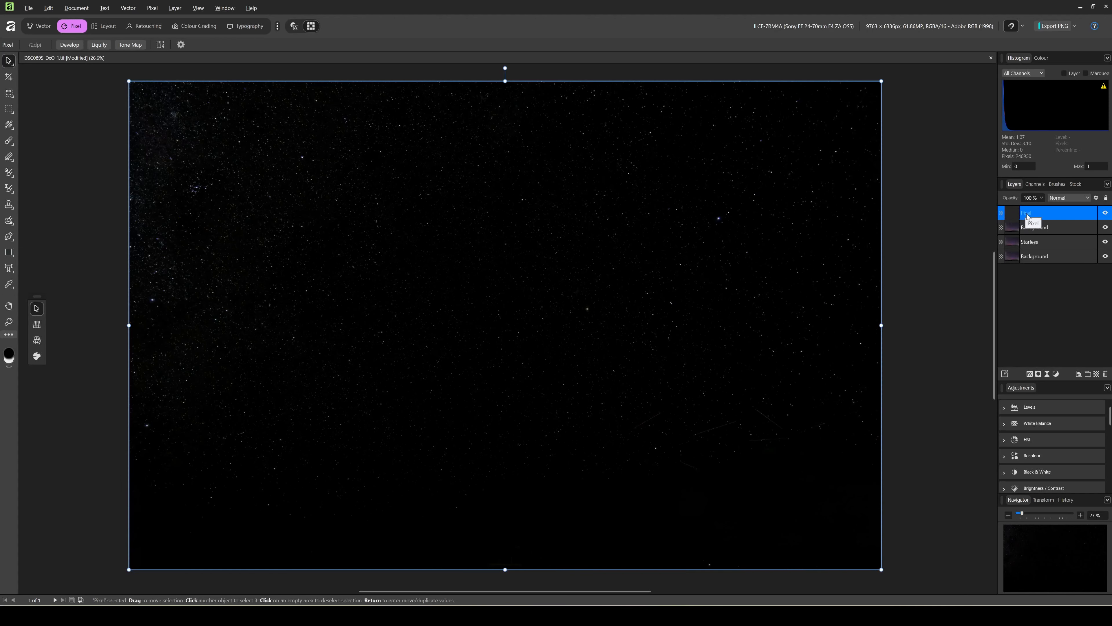
double_click(1026, 213)
text(Stars)
key(Return)
Delete the Background copy in Difference mode and hide the Stars layer
click(1073, 228)
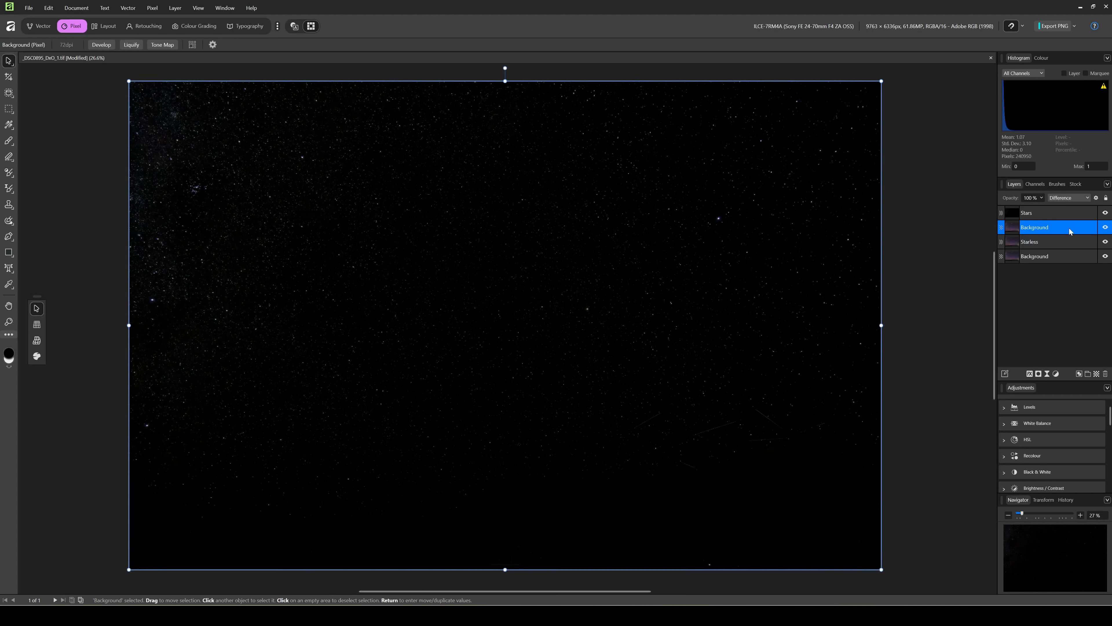
key(Delete)
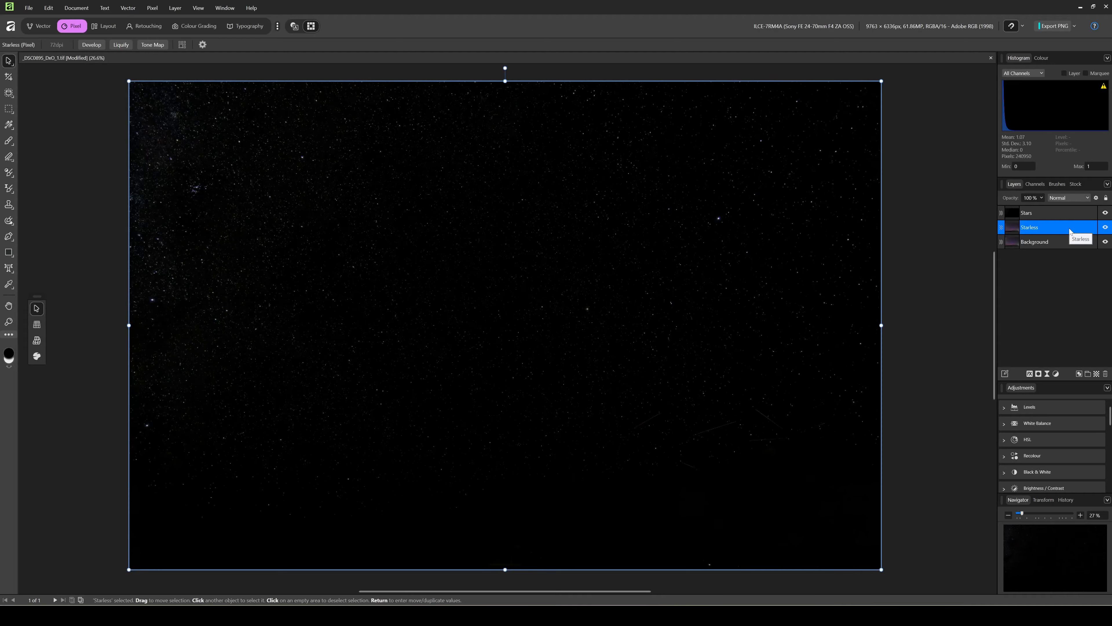
click(1053, 217)
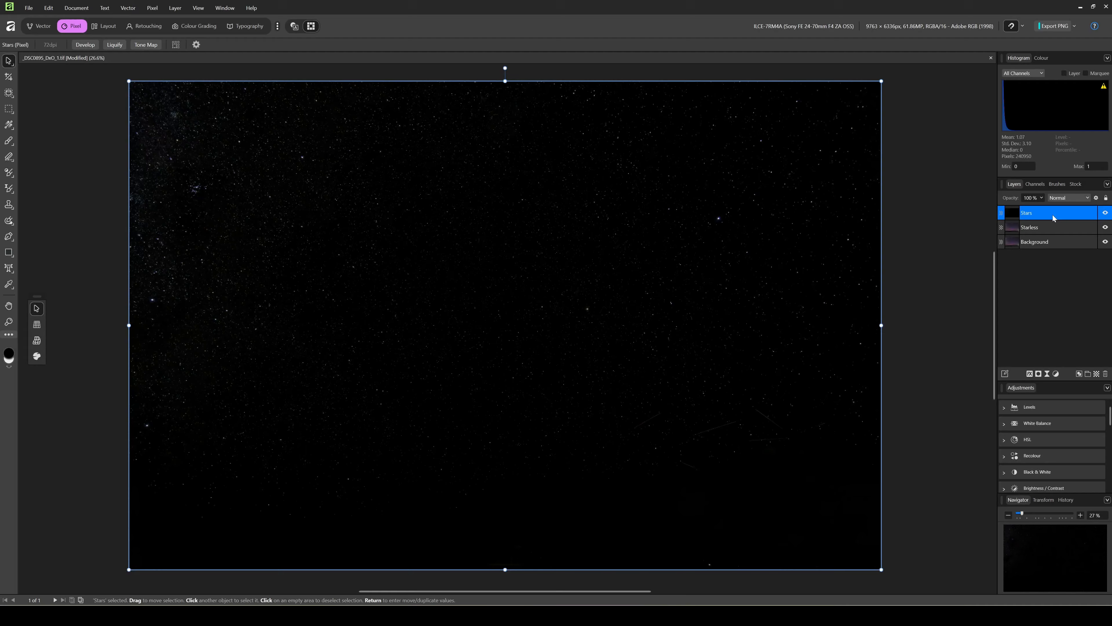
click(1104, 214)
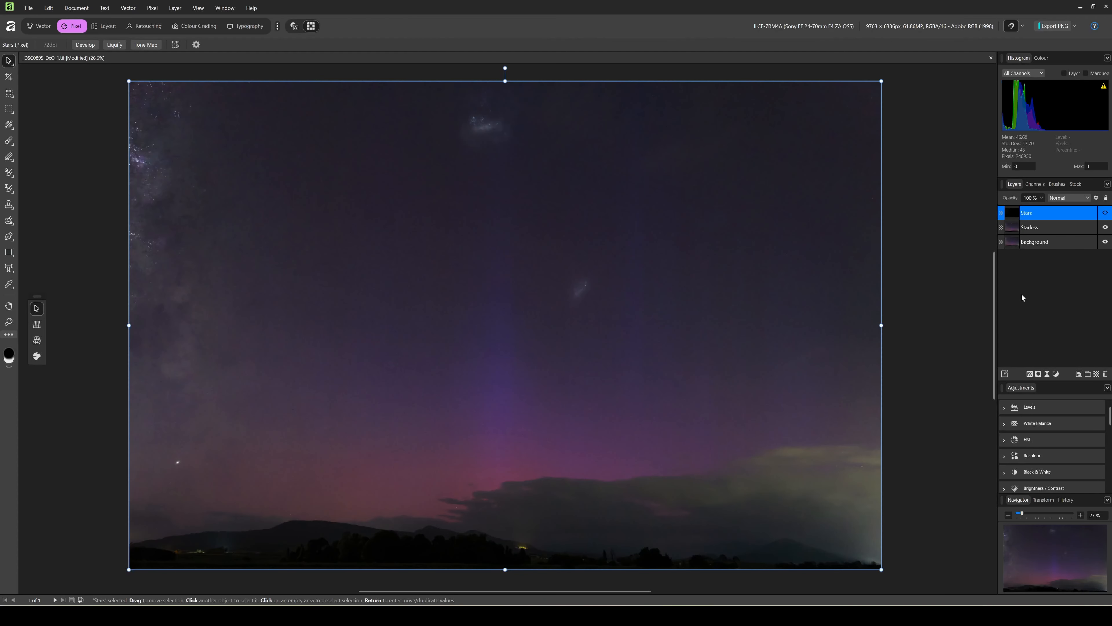
Add a Curves adjustment above the Starless layer and shape an S-curve with points at about 0.093, 0.06 and 0.476, 0.711
click(1055, 228)
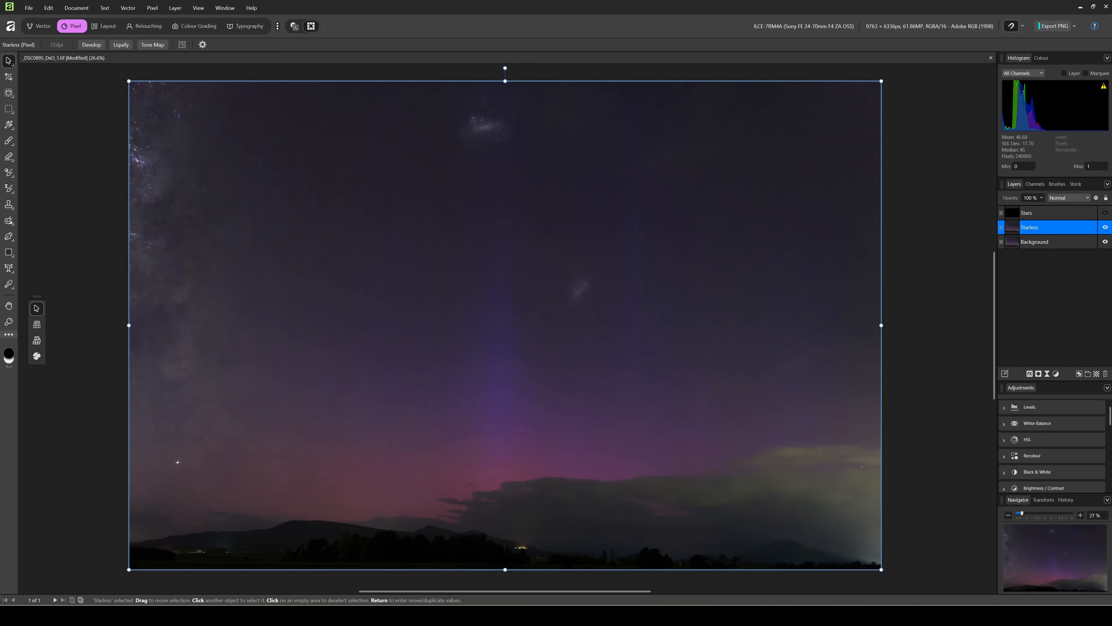
click(1056, 375)
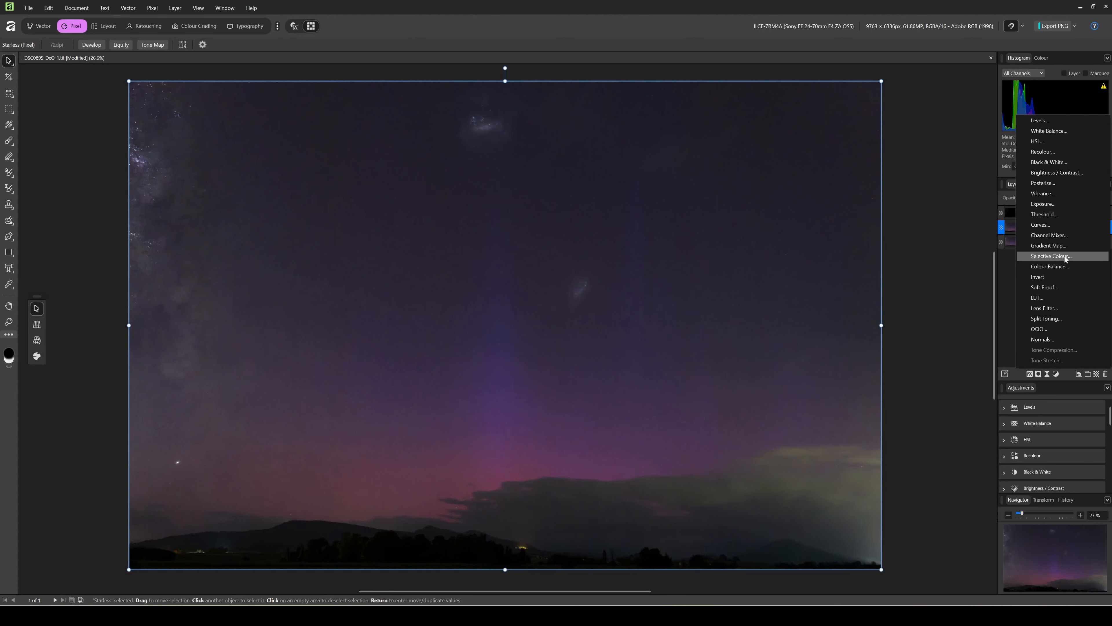
click(1074, 226)
click(822, 519)
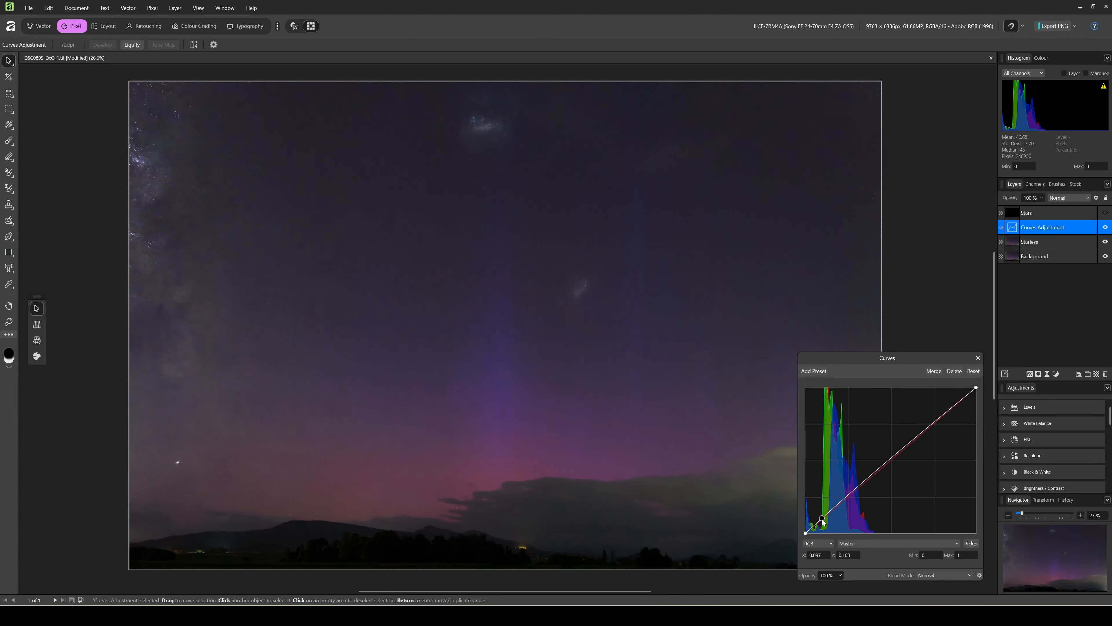
drag(822, 519, 821, 524)
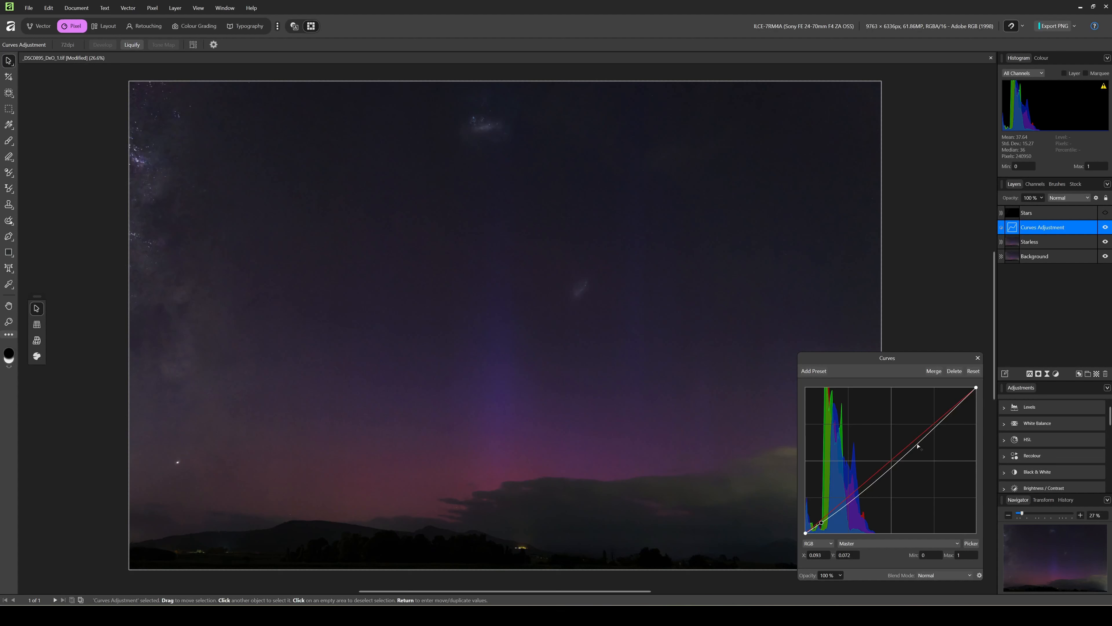
drag(918, 446, 887, 428)
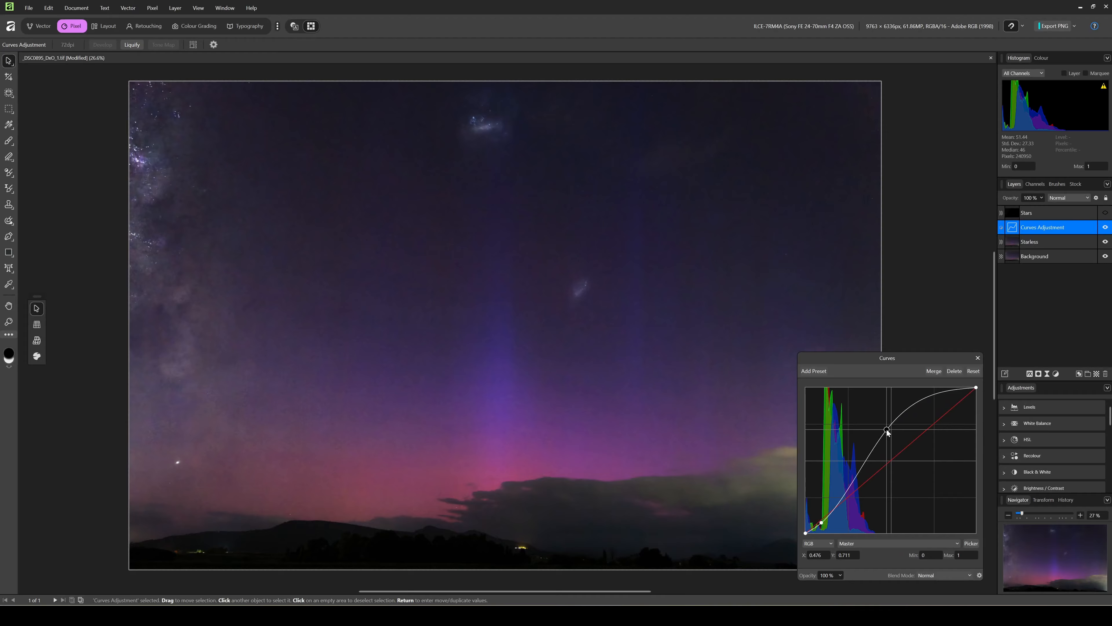
click(822, 522)
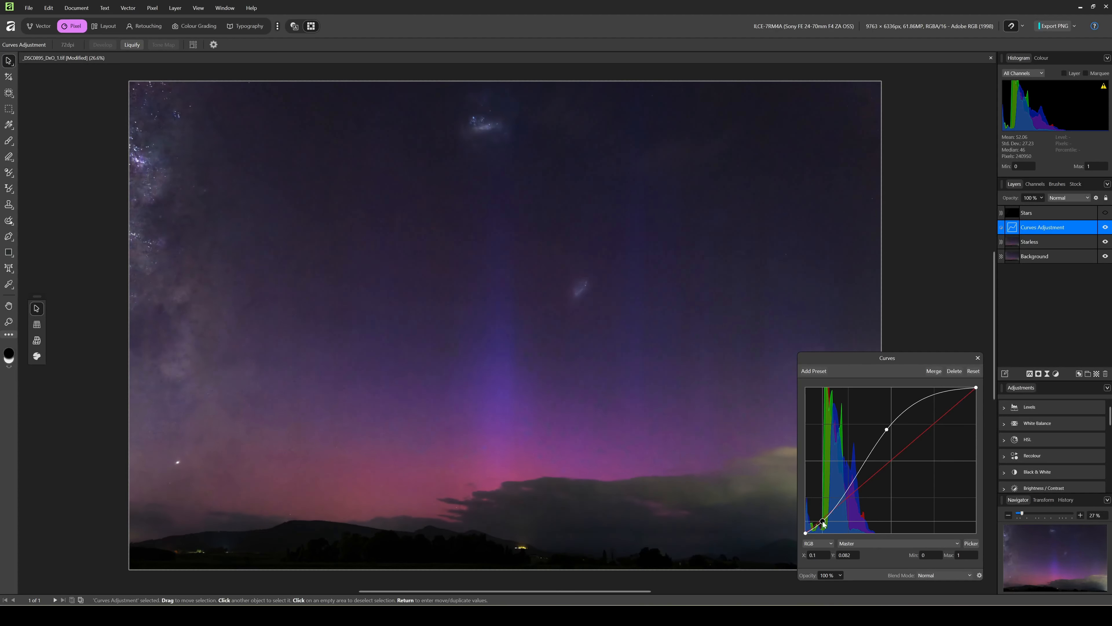
drag(823, 523, 822, 527)
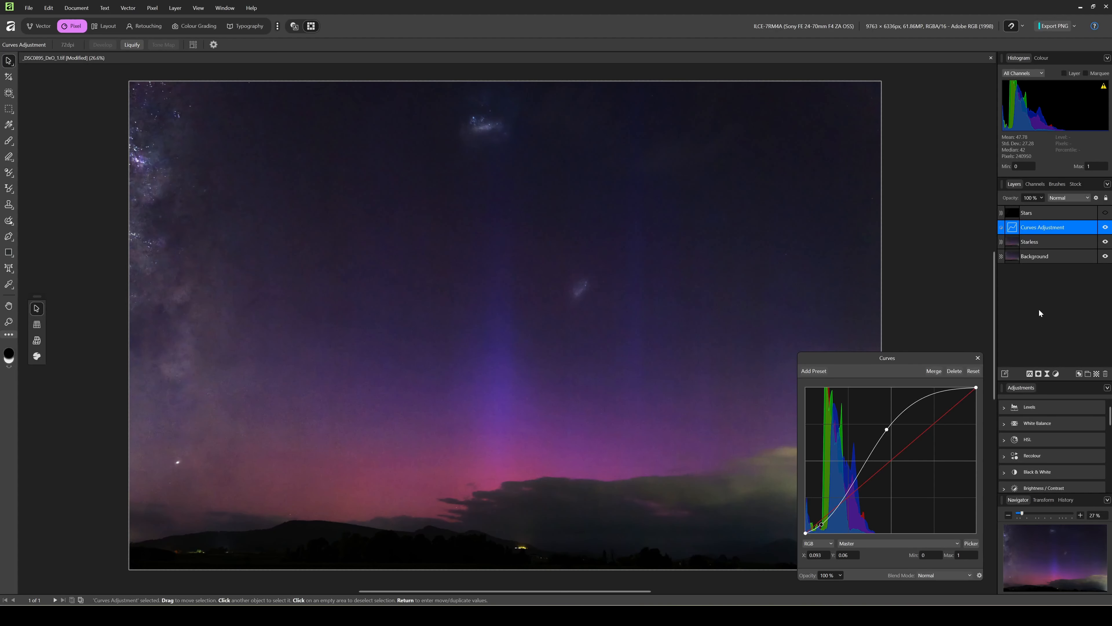
click(1105, 228)
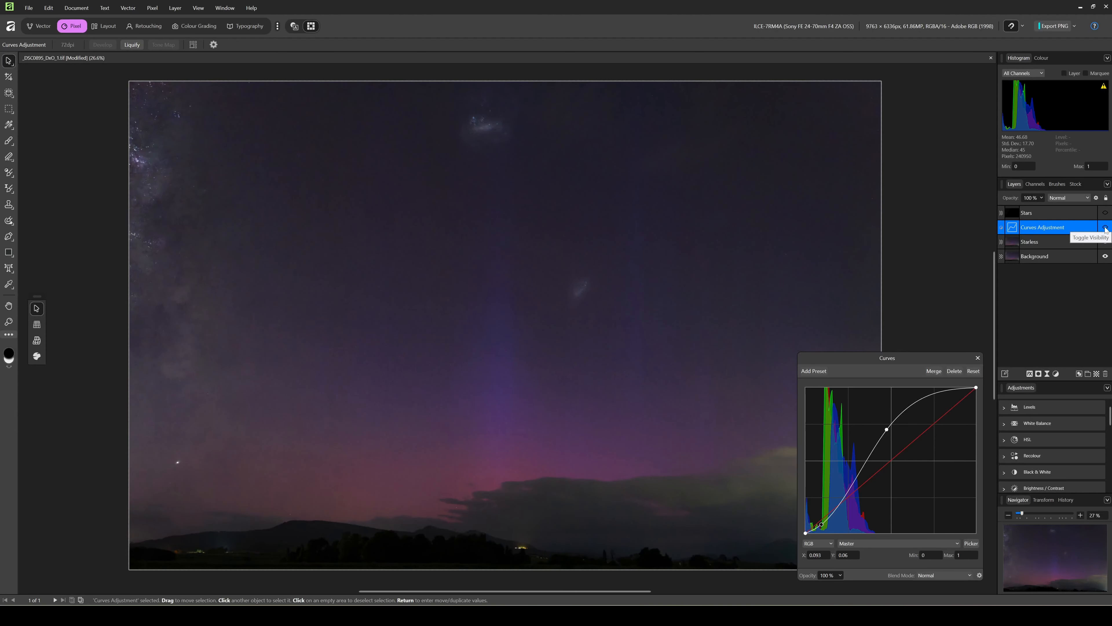
click(1105, 227)
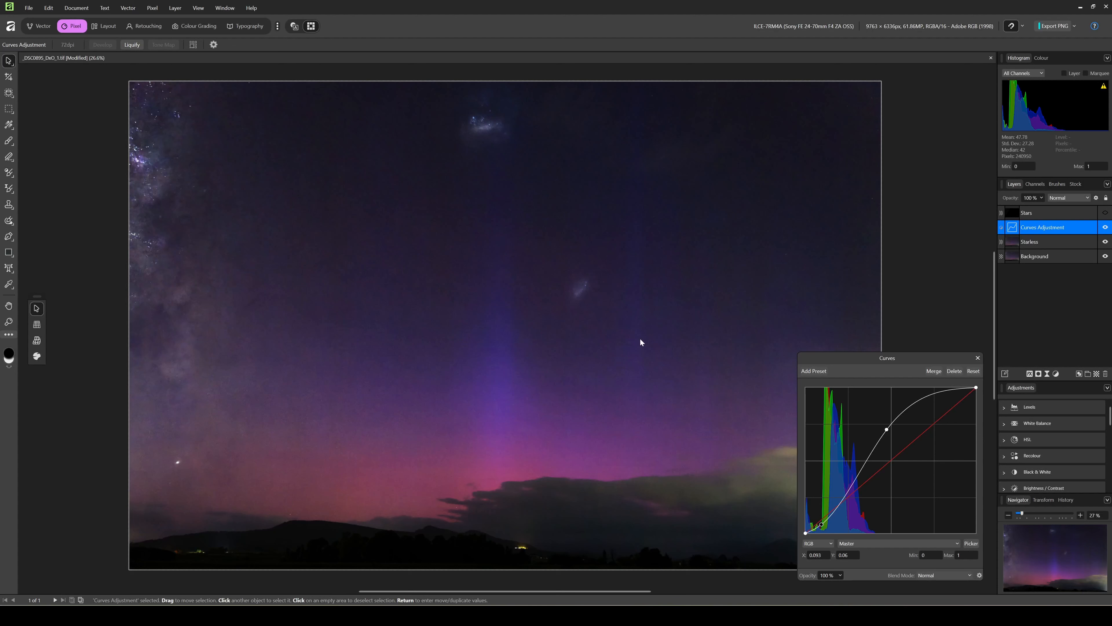
click(979, 358)
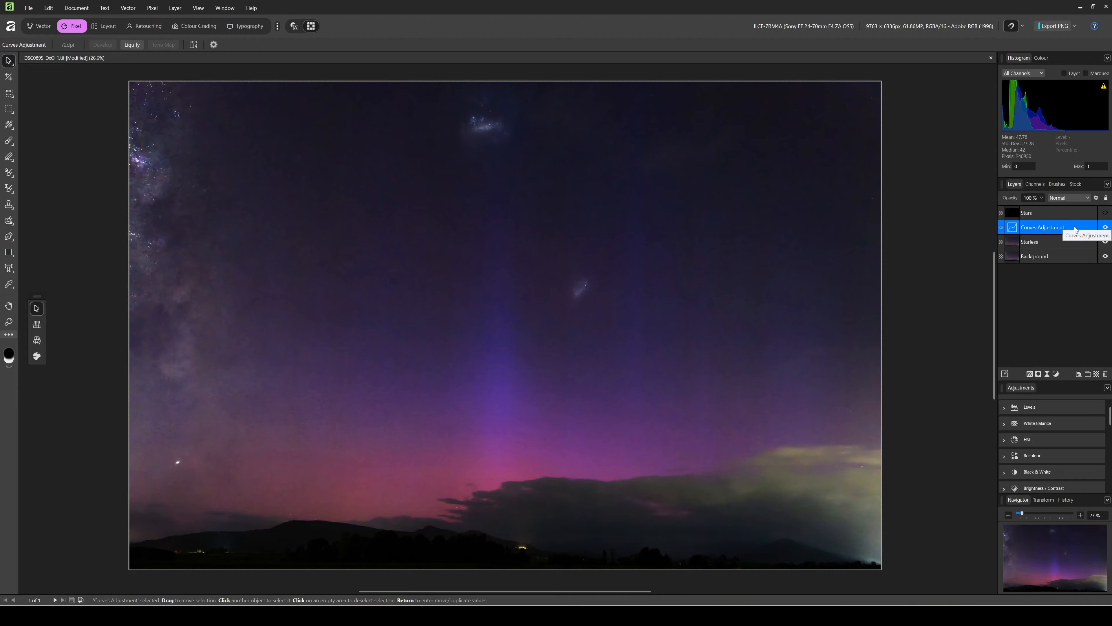
Nest the Curves adjustment inside the Starless layer, expand that layer's contents and select Starless
drag(1075, 228, 1069, 241)
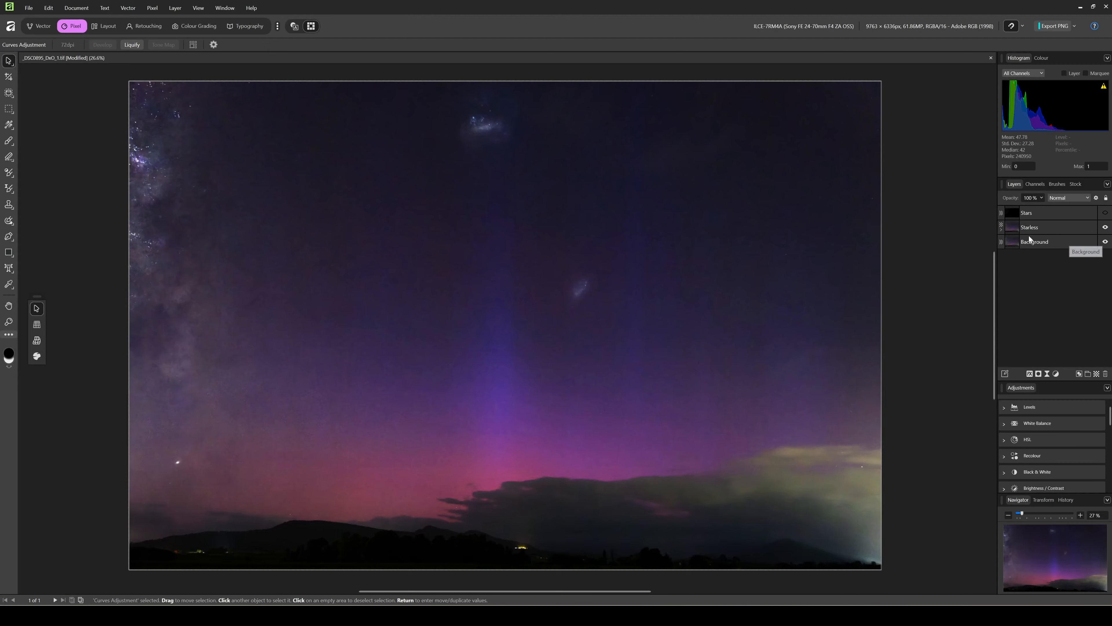
click(1002, 230)
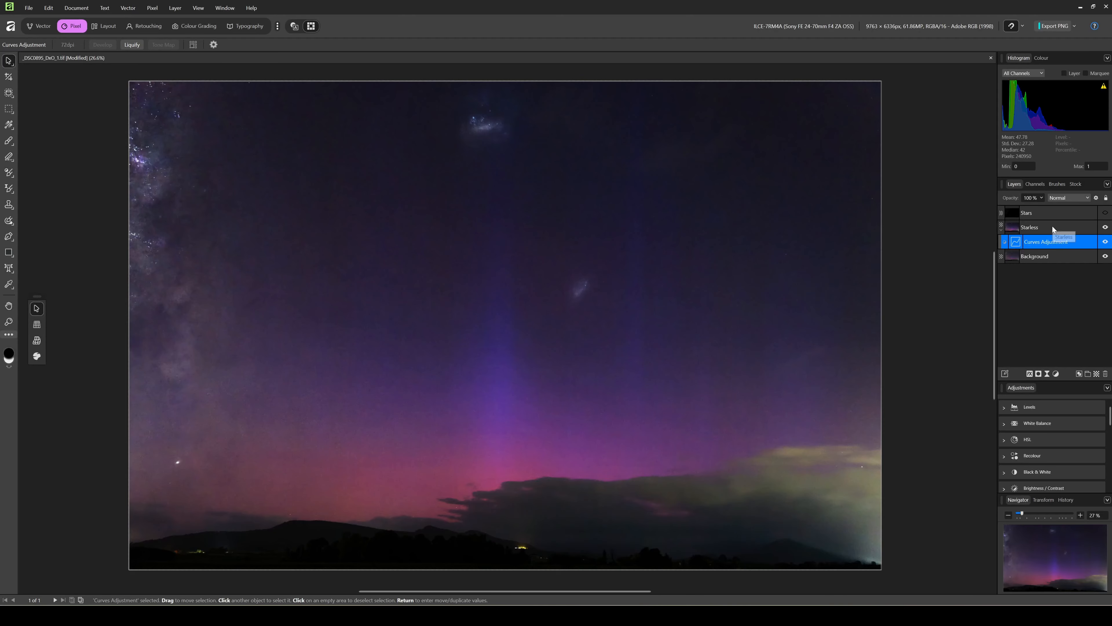
click(1027, 227)
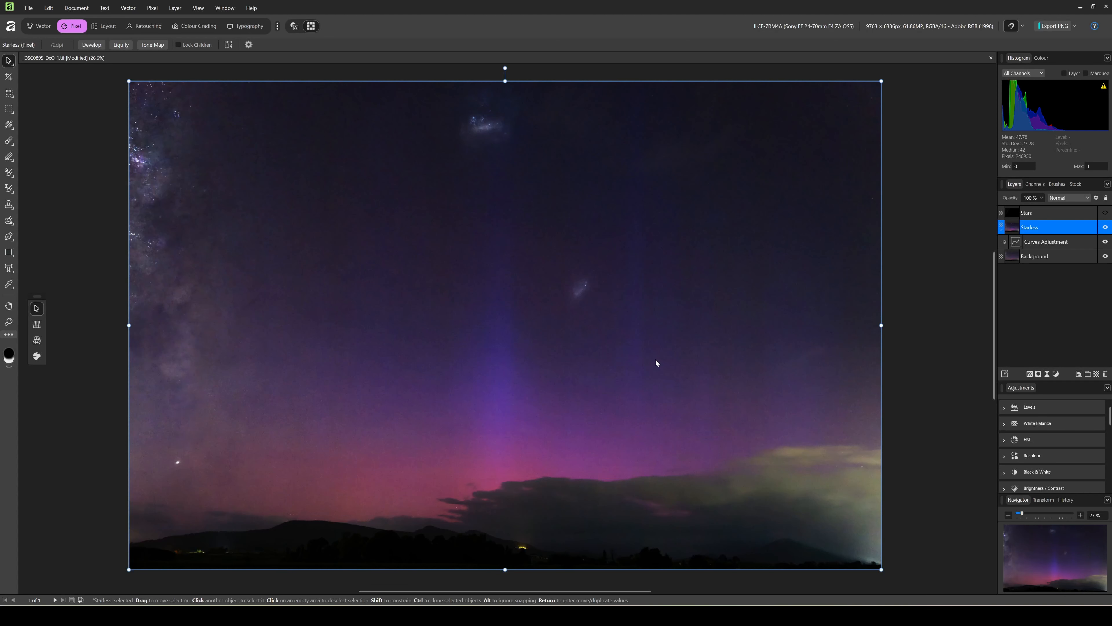
Examine the enhanced aurora sky of the Starless layer up close and as a whole
scroll(543, 385, up, 5)
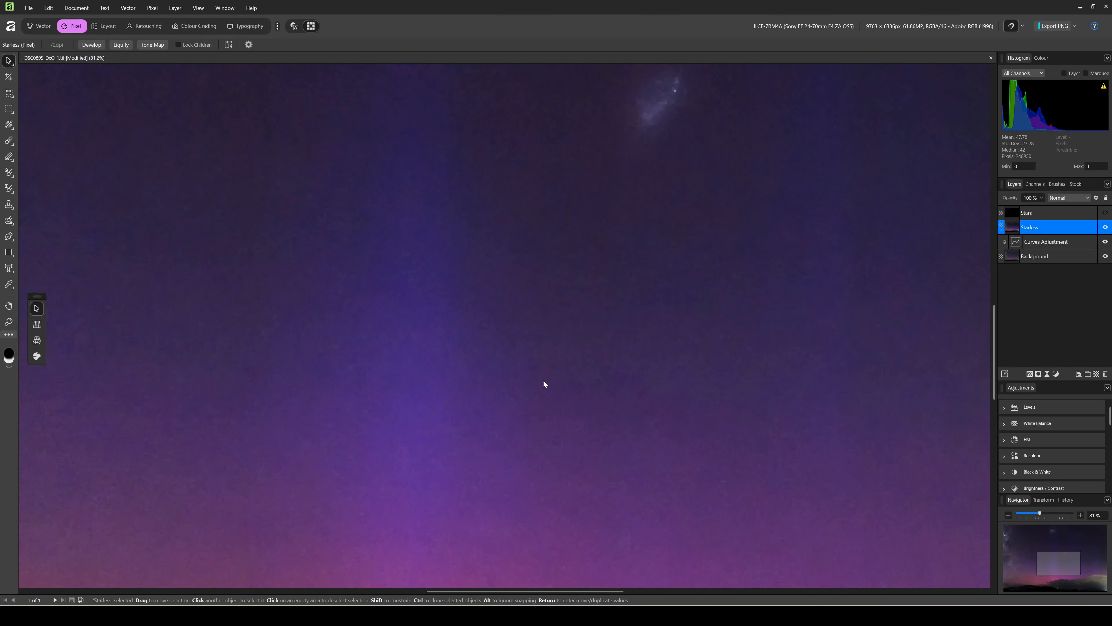
scroll(545, 383, up, 2)
scroll(546, 384, down, 7)
scroll(652, 402, down, 1)
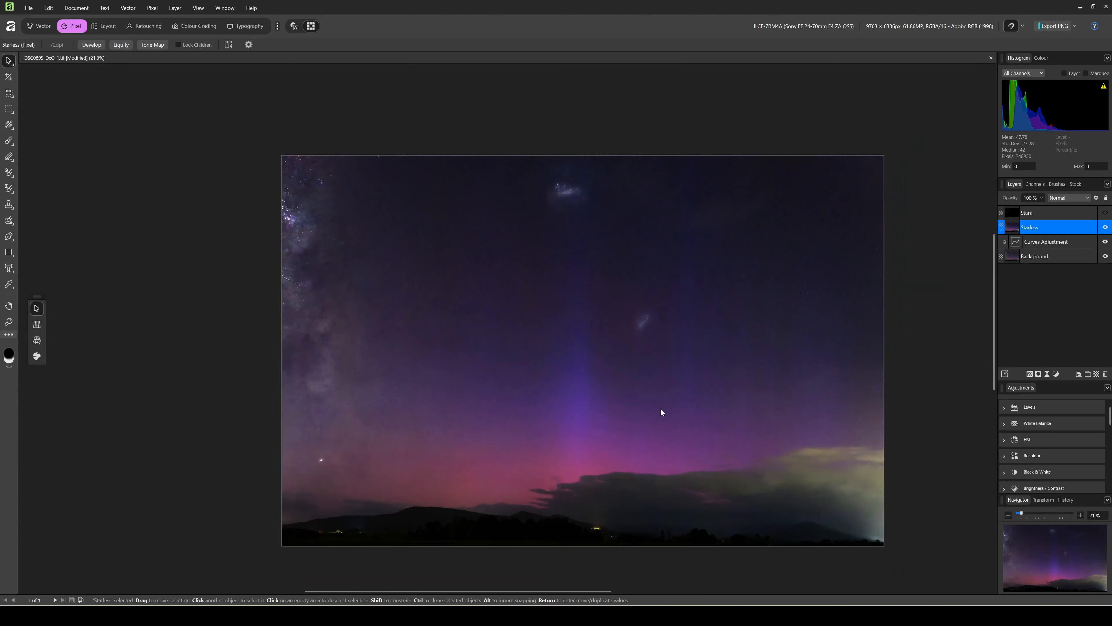
scroll(678, 482, up, 1)
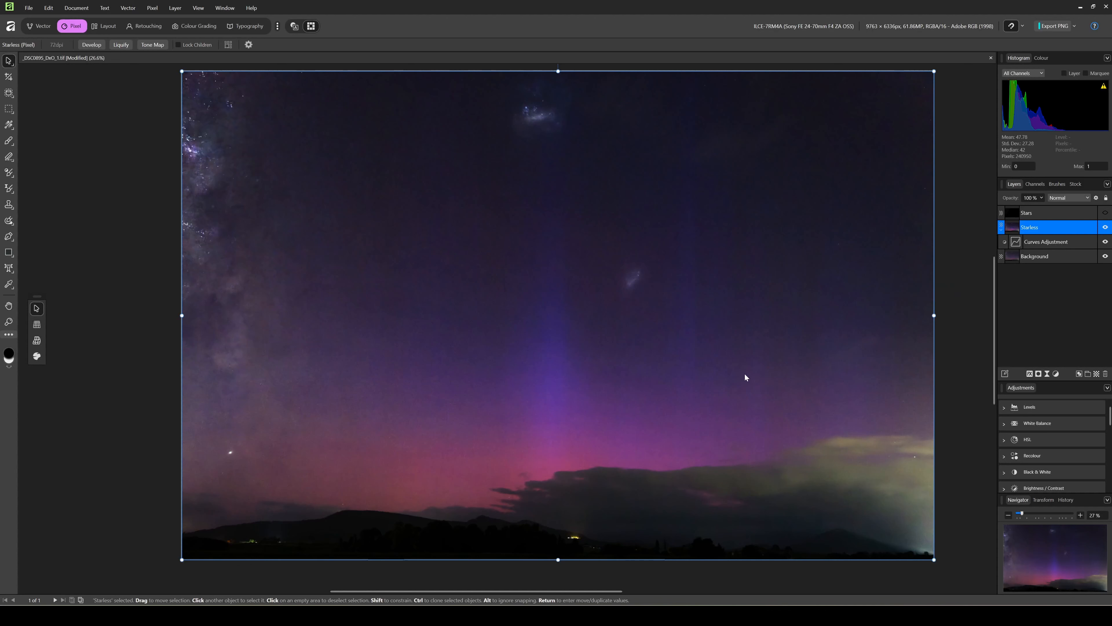
click(152, 8)
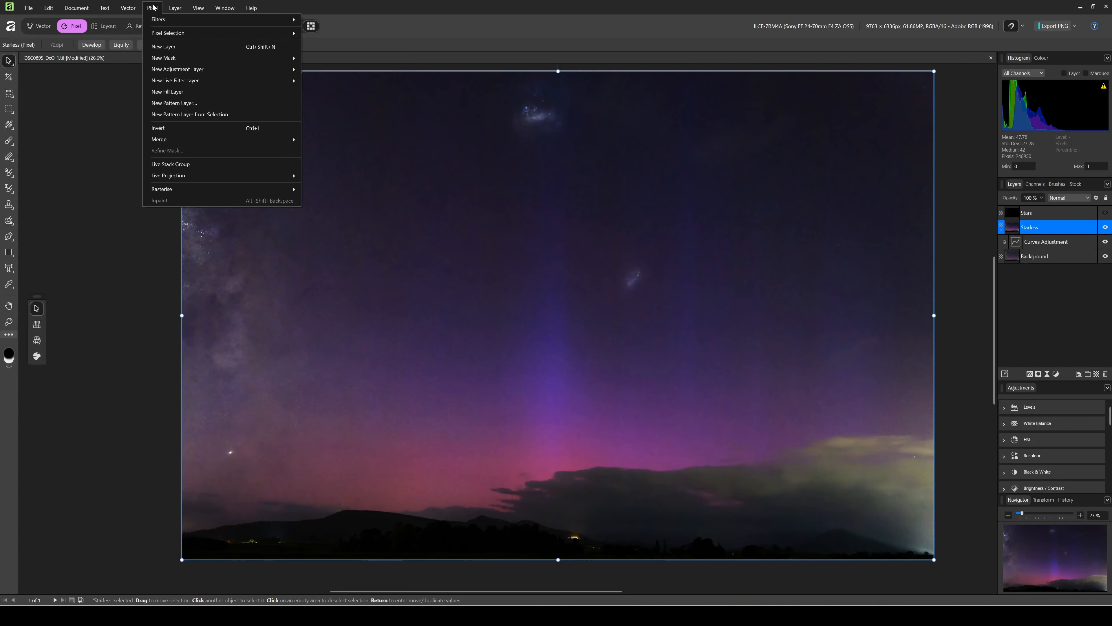
click(554, 25)
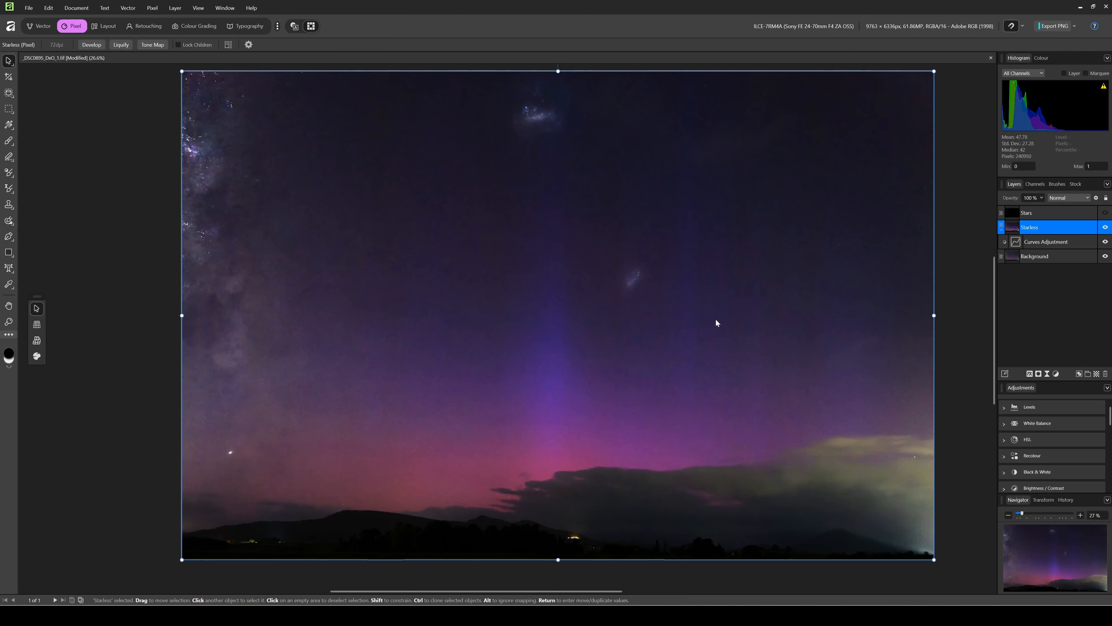
Make the Stars layer visible and set its blend mode to Screen
click(1054, 213)
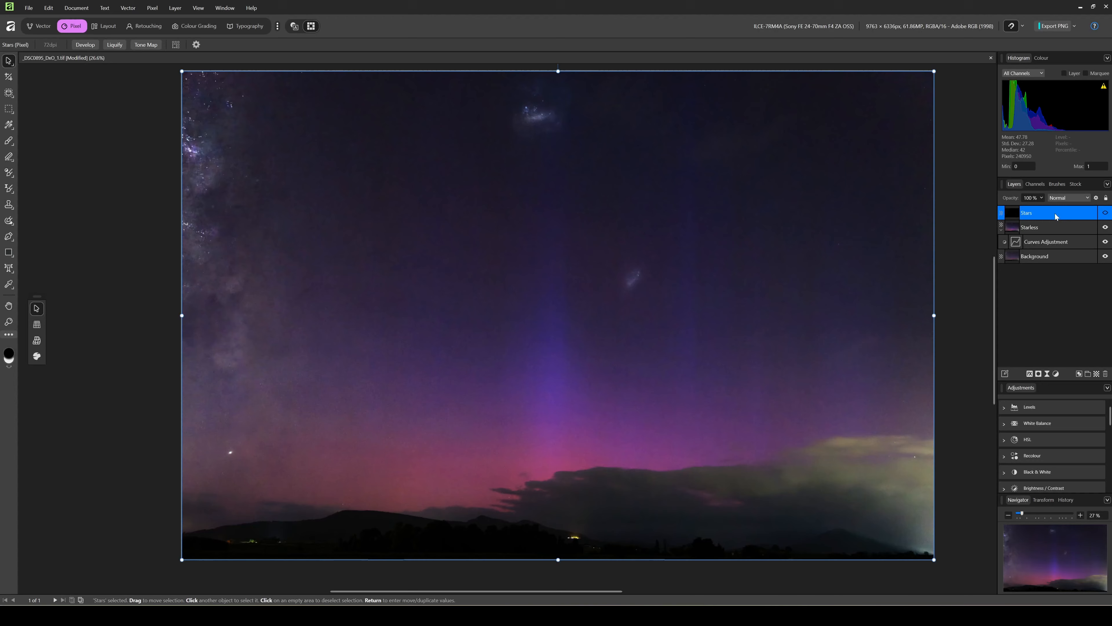
click(1105, 214)
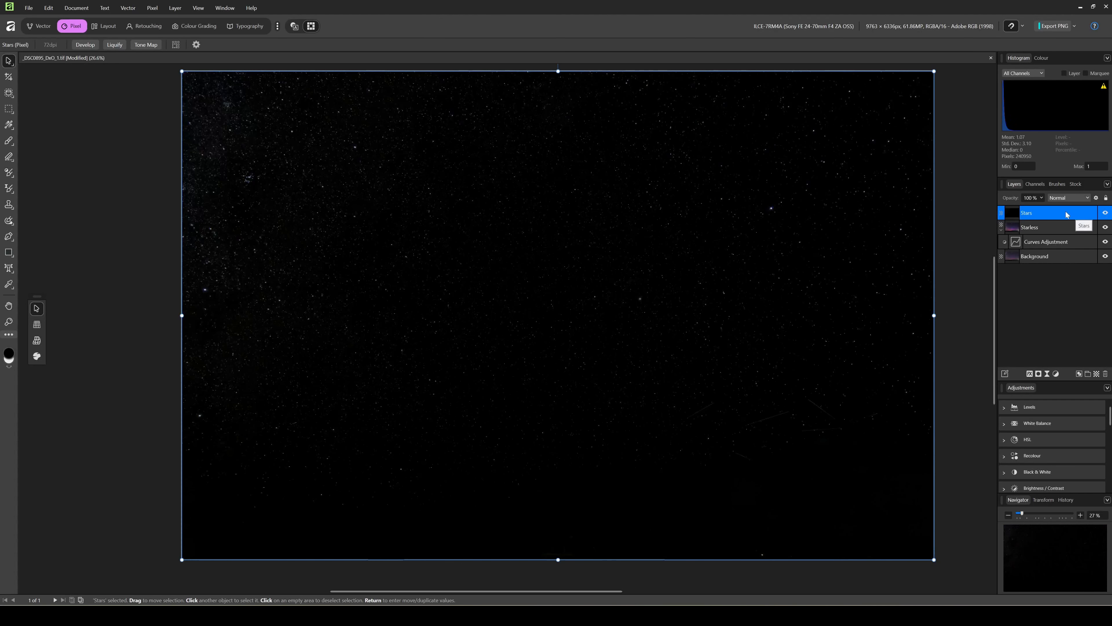
click(1074, 199)
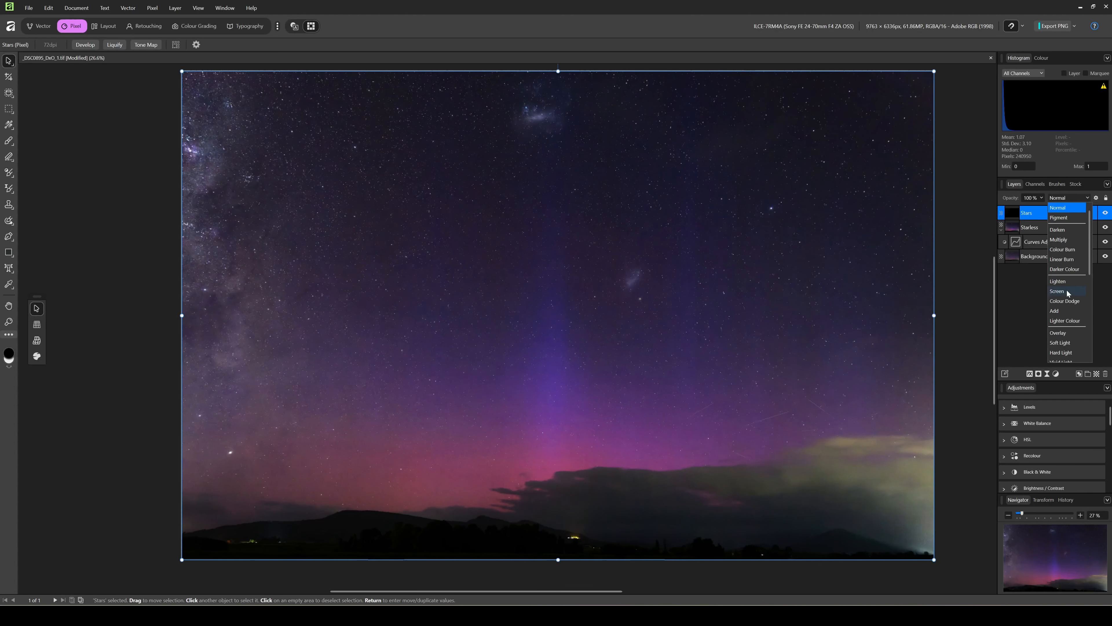
click(1065, 291)
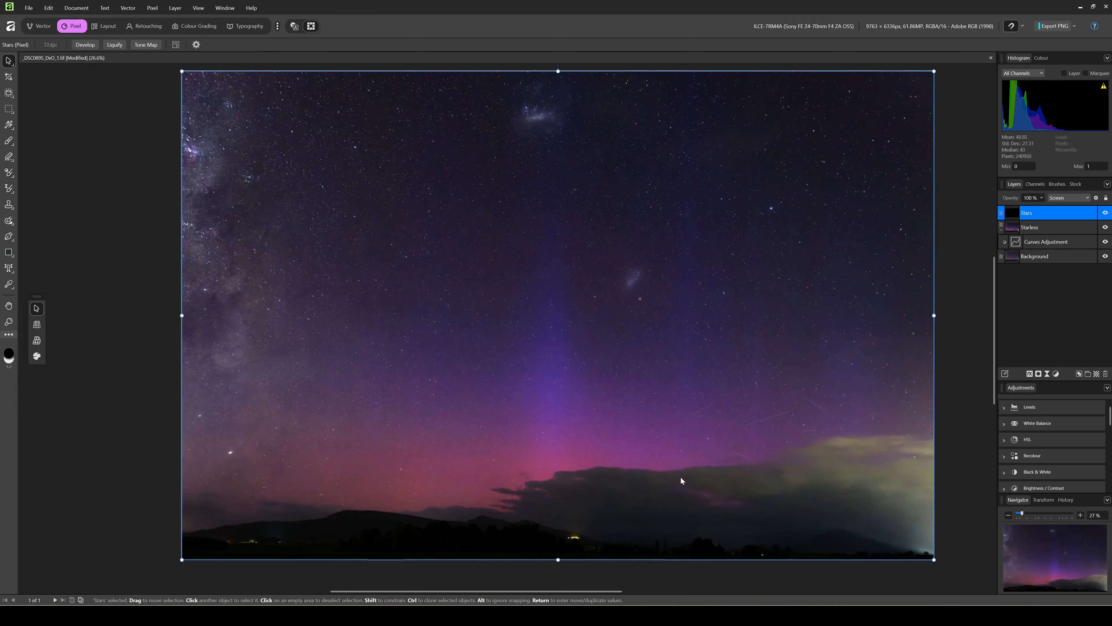
Compare the photo with and without the Stars layer, leaving the layer visible
click(1060, 228)
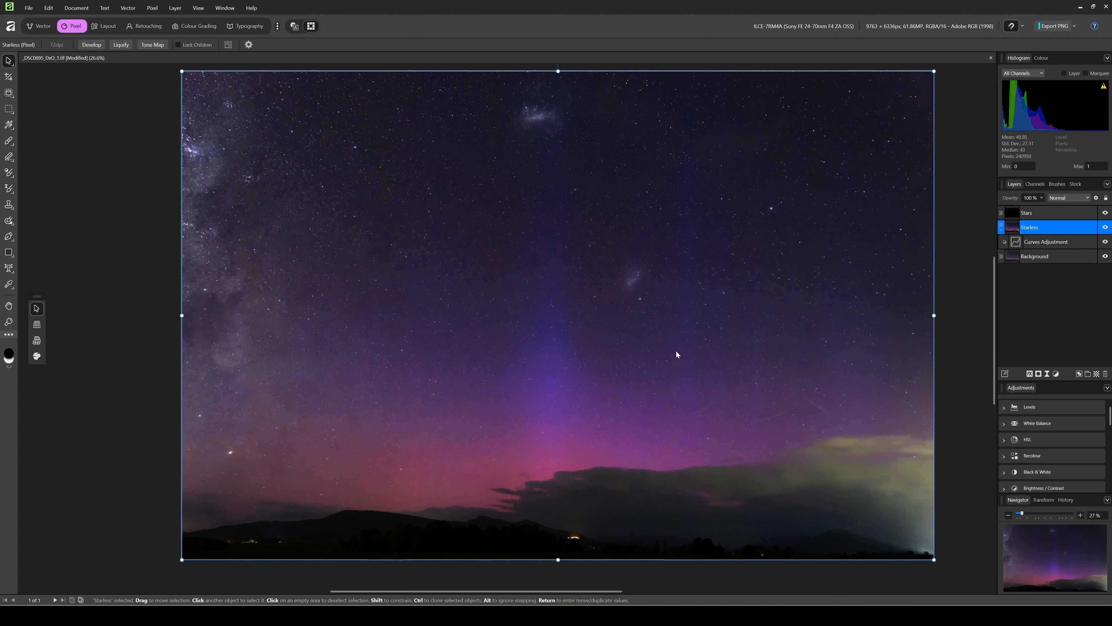
click(1105, 212)
click(1105, 213)
click(1106, 212)
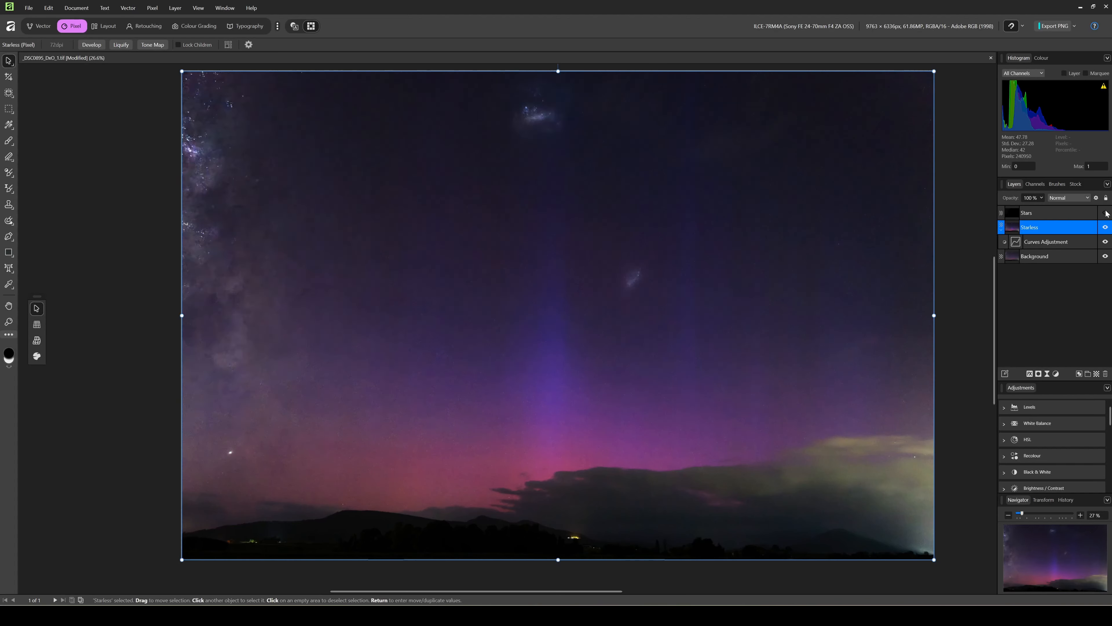
click(1105, 213)
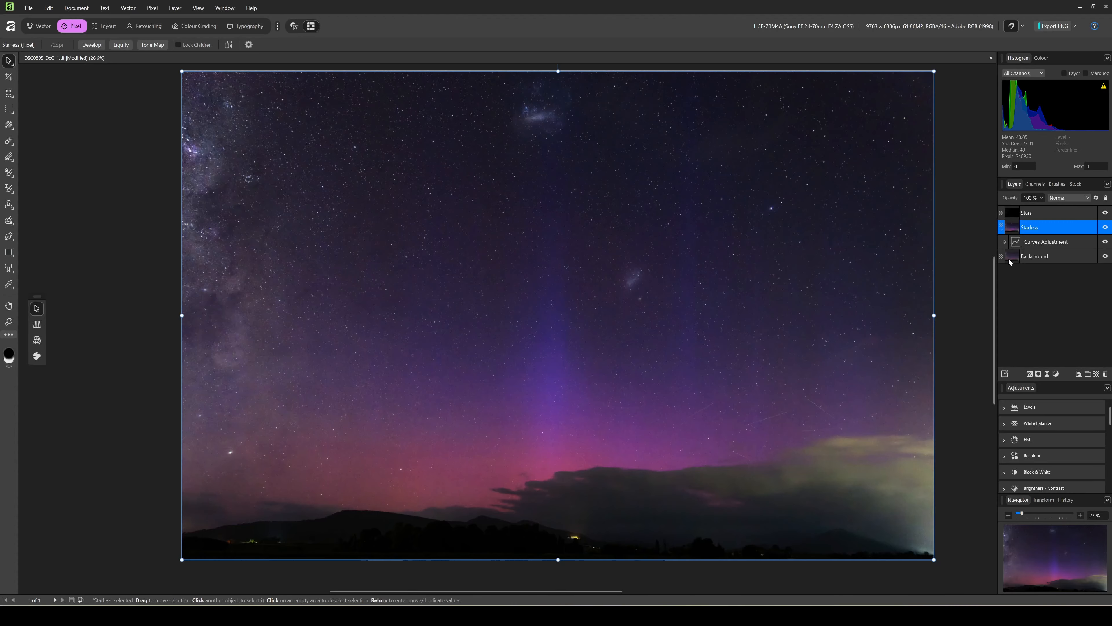
Add a second Curves adjustment above the Stars layer and nest it inside that layer
click(1062, 214)
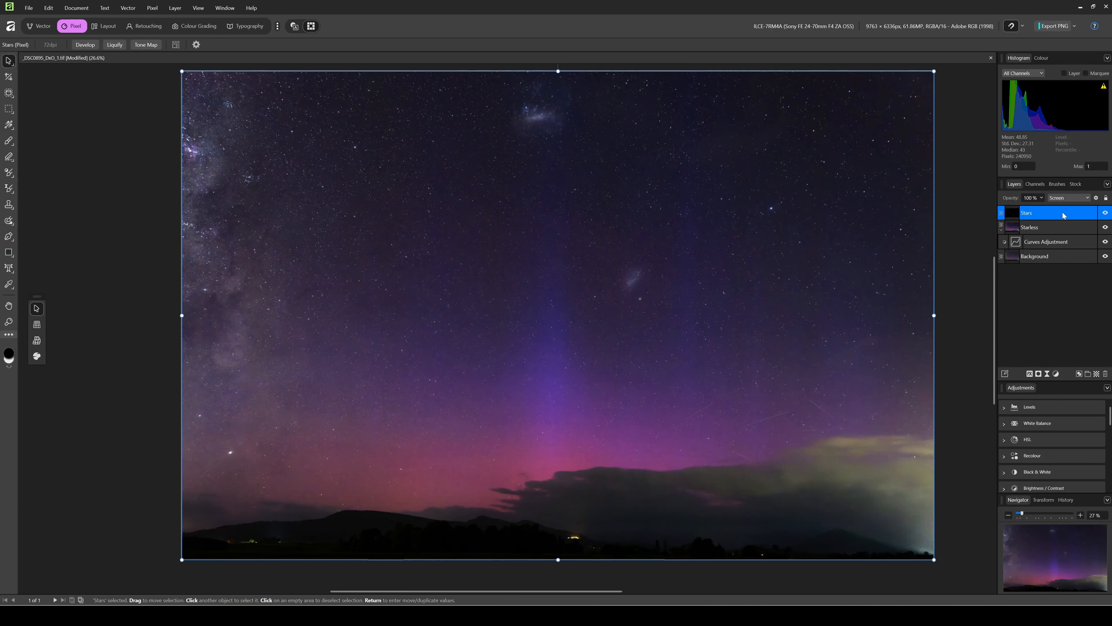
click(1053, 369)
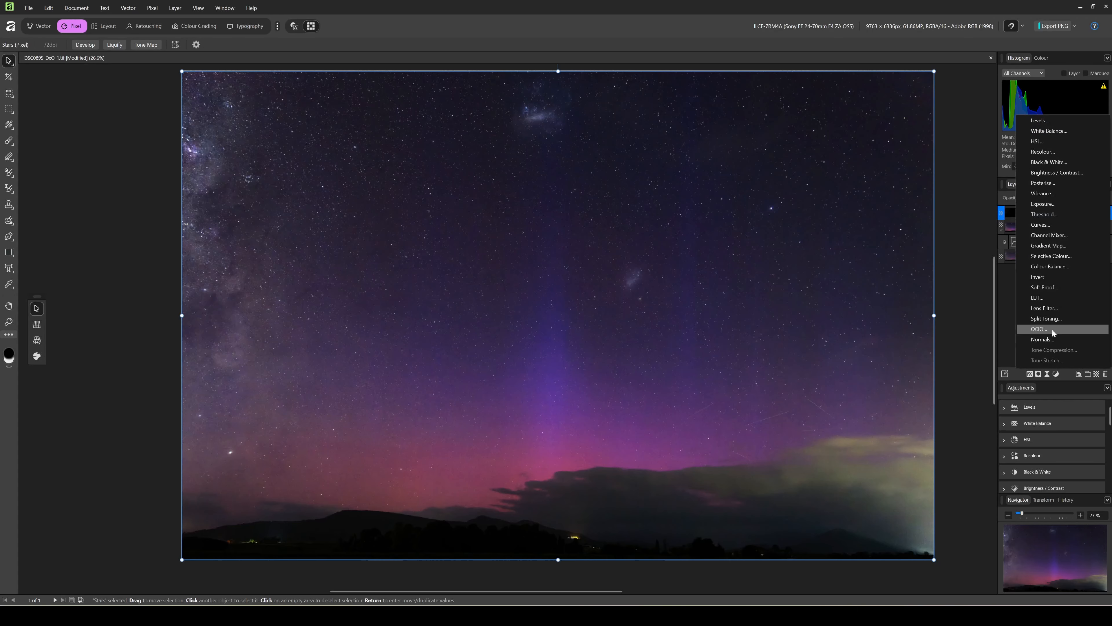
click(1060, 224)
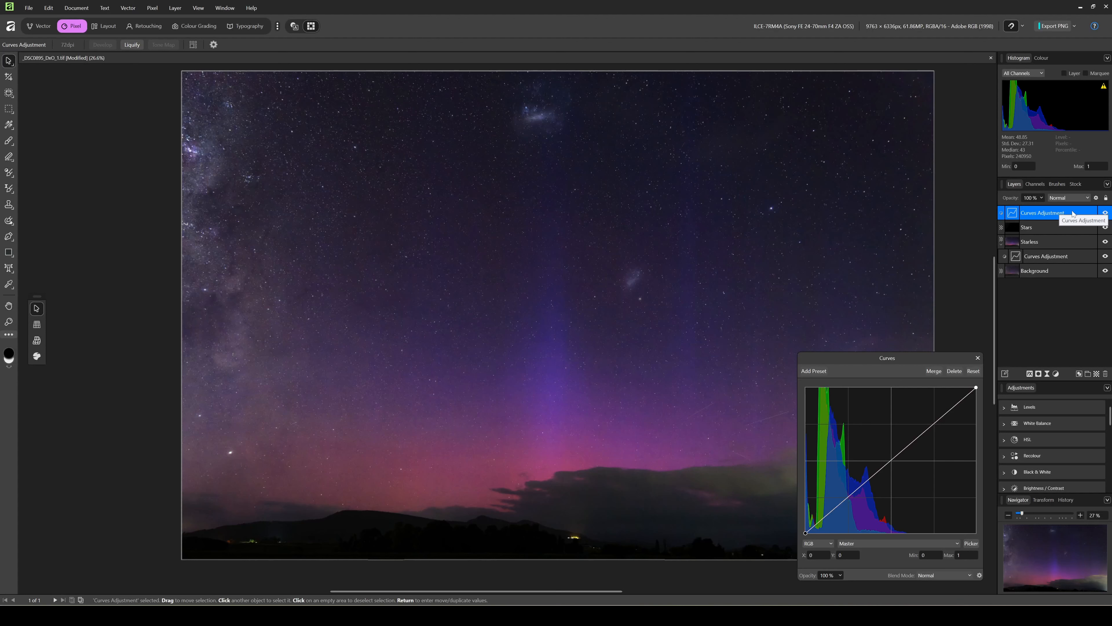
drag(1073, 214, 1064, 228)
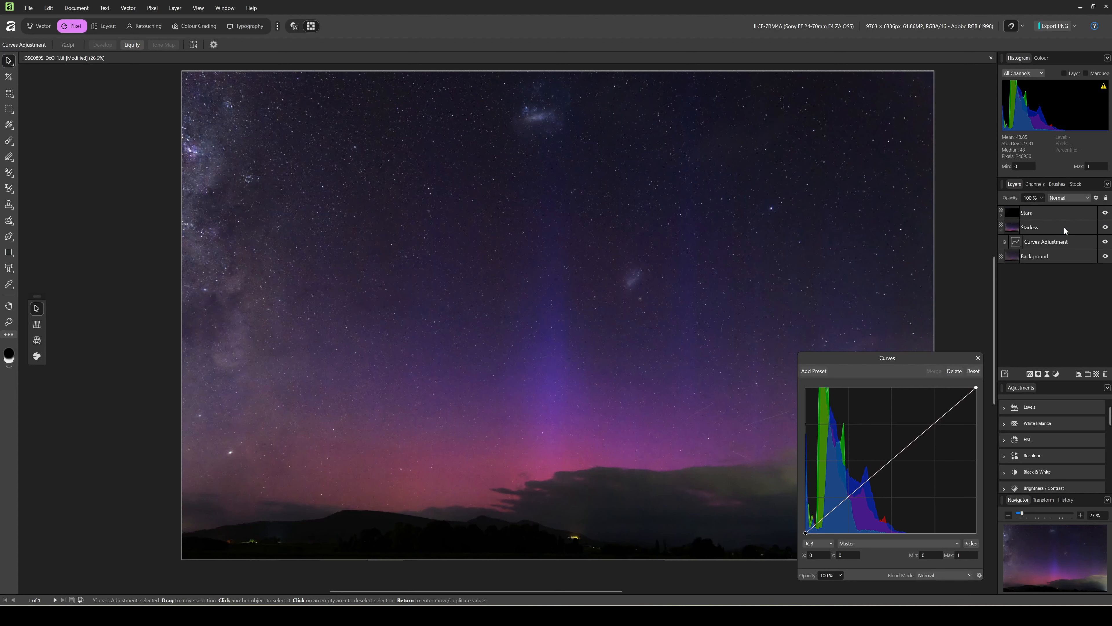
click(1002, 215)
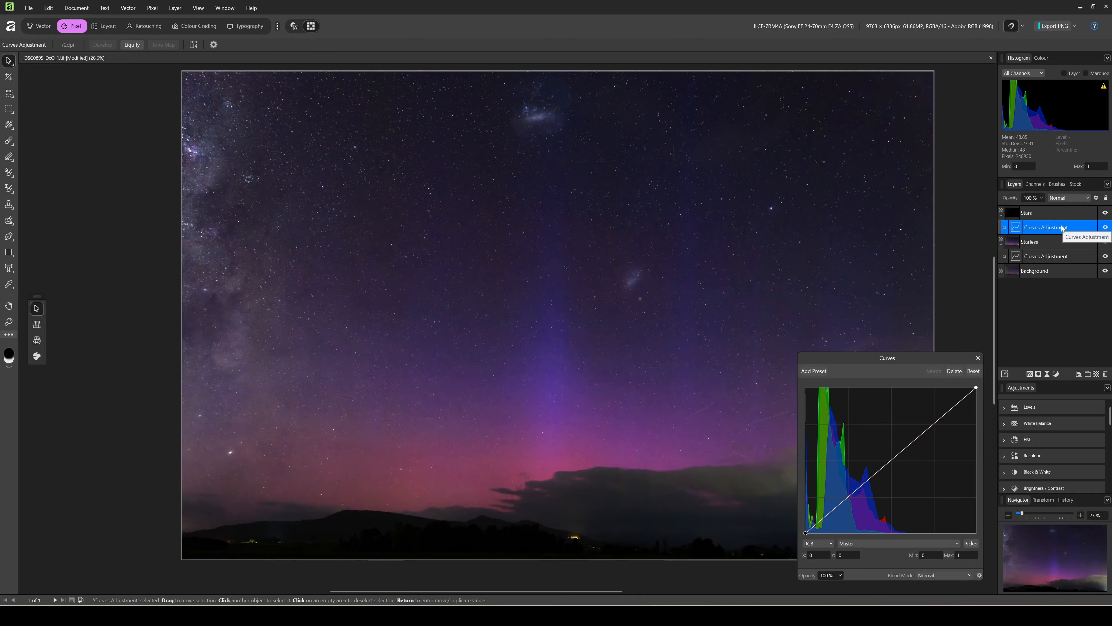
click(1059, 216)
click(1070, 227)
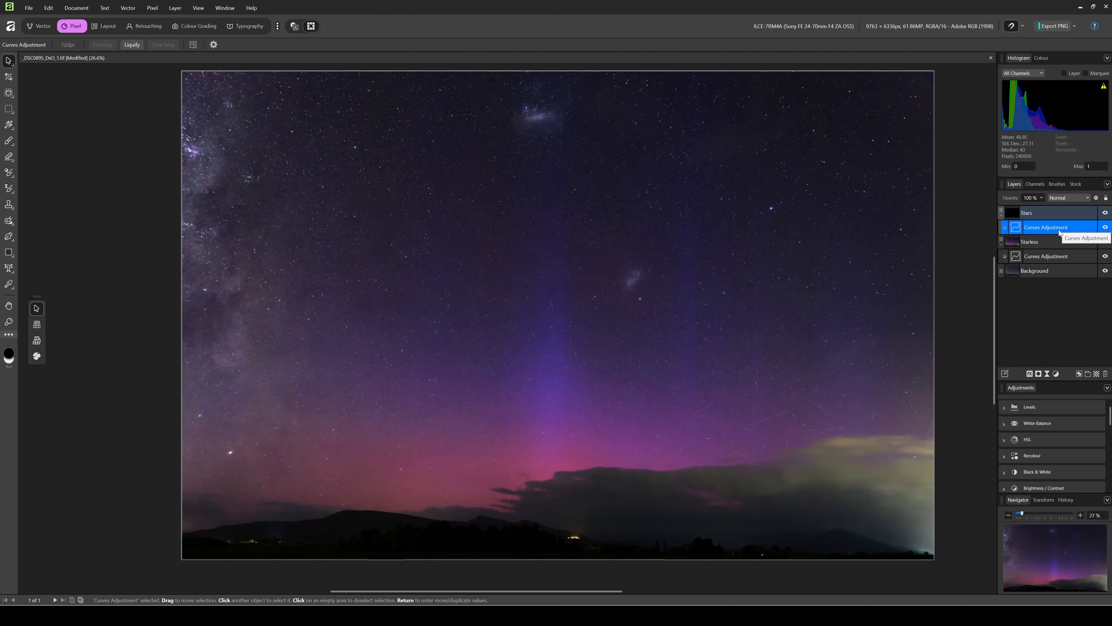
Dim the stars by lowering the midpoint of their nested Curves adjustment to about 0.496, 0.391, and select the Stars layer
click(1015, 228)
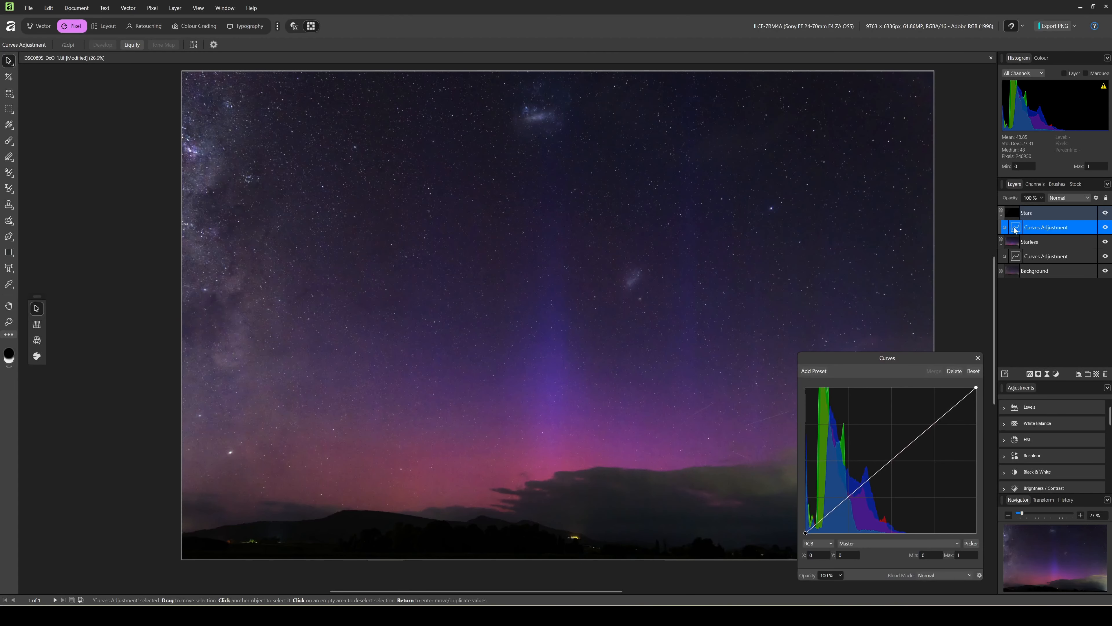
click(891, 462)
drag(892, 463, 890, 478)
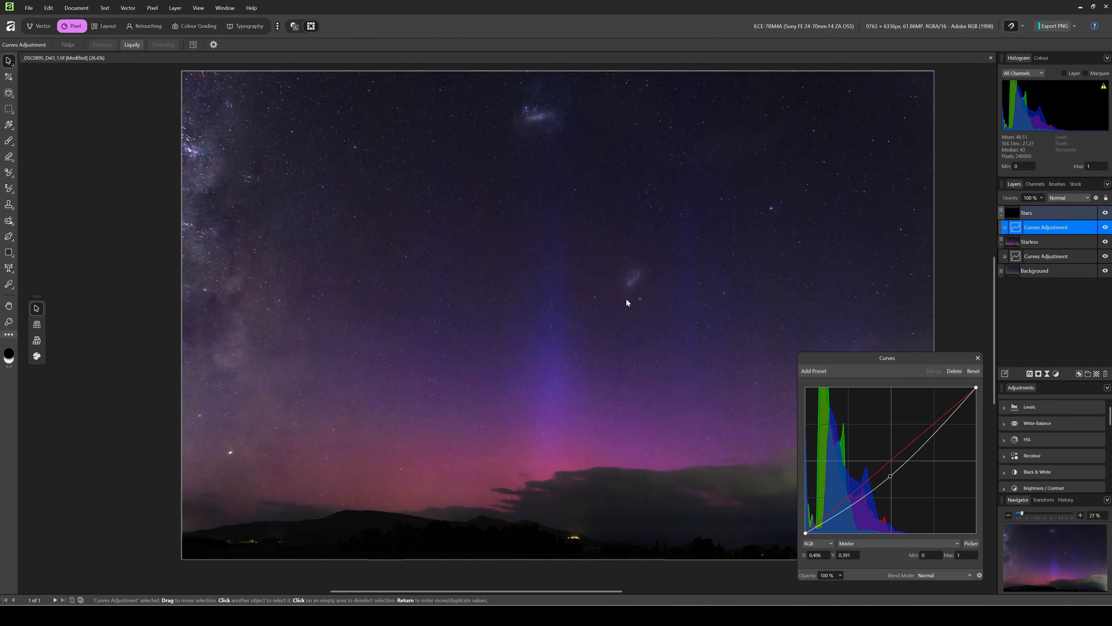
click(976, 358)
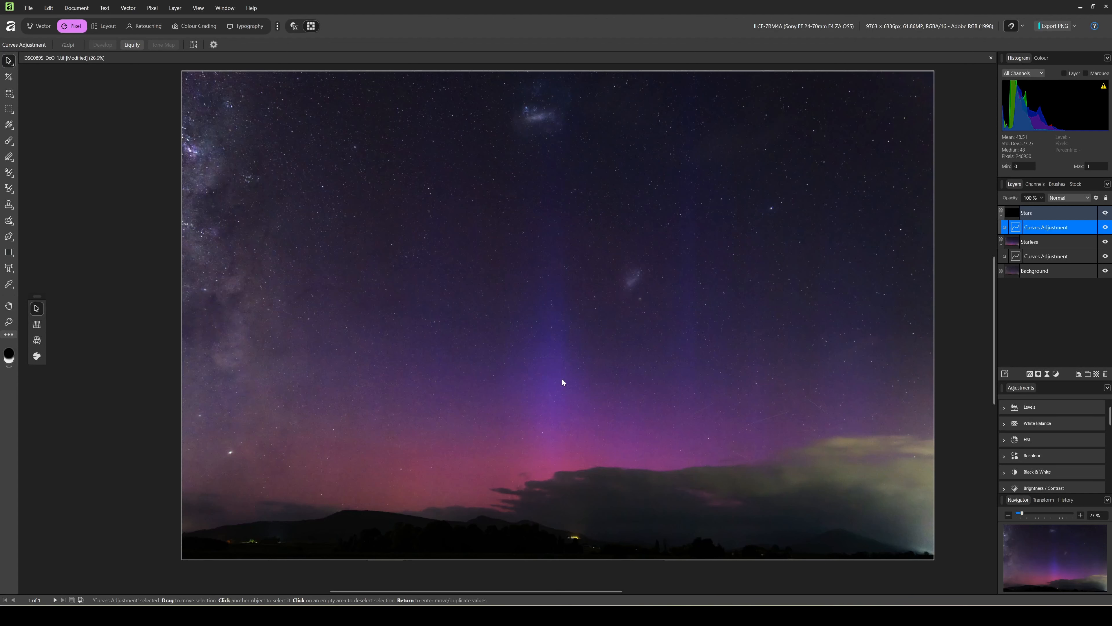
click(1042, 213)
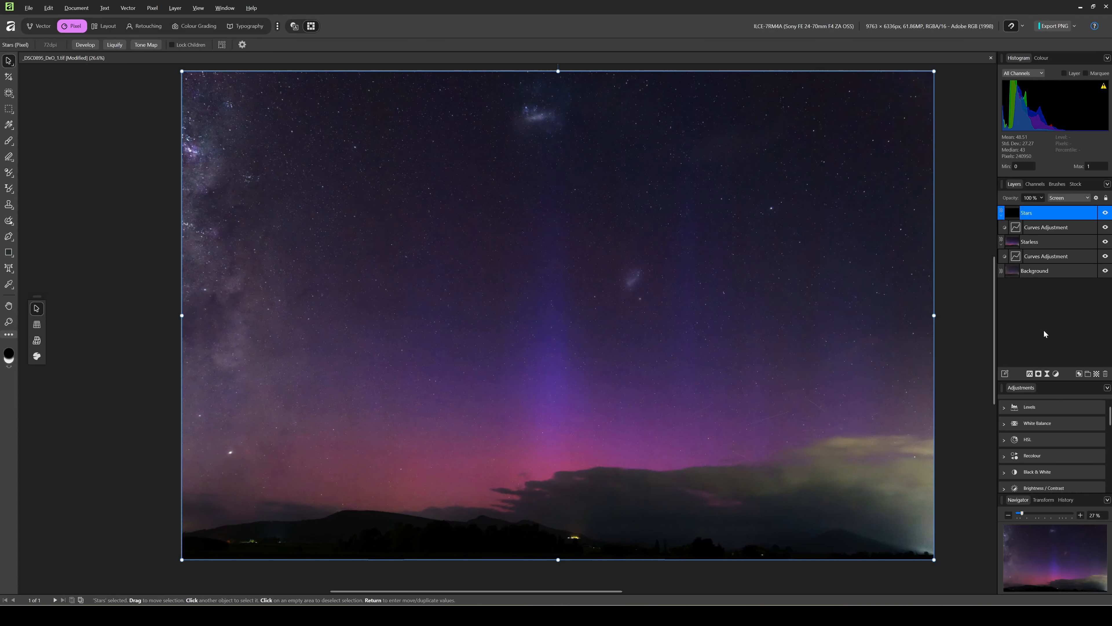
Create a merged pixel layer from everything visible above the Stars layer, and merge all layers down into the single Background layer
key(ctrl+shift+n)
double_click(1040, 215)
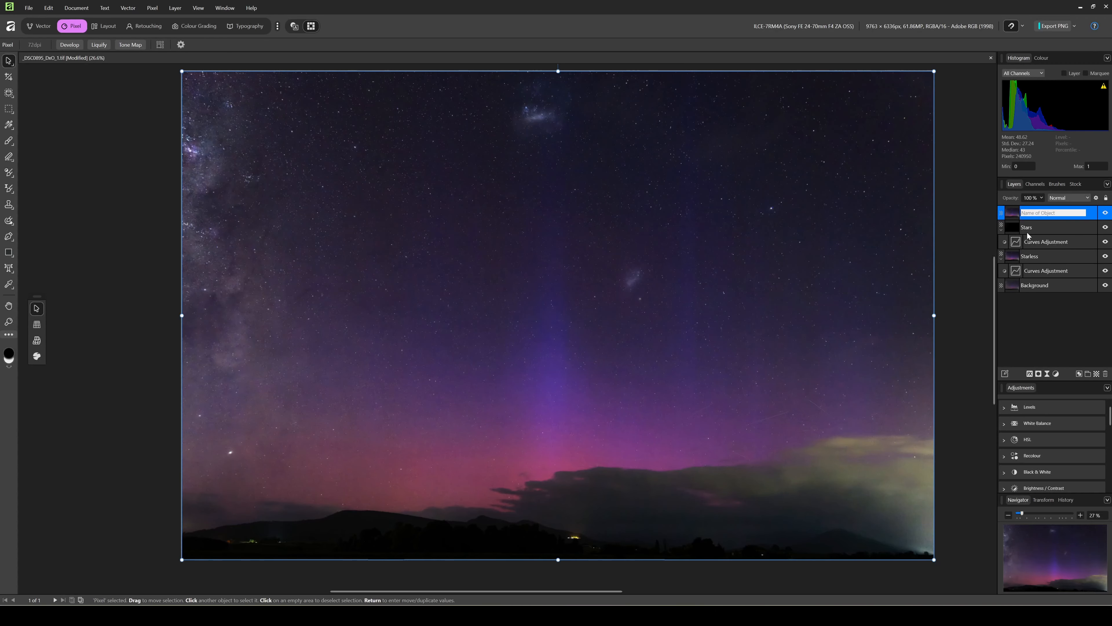
click(1015, 213)
shift+click(1048, 285)
right_click(1045, 214)
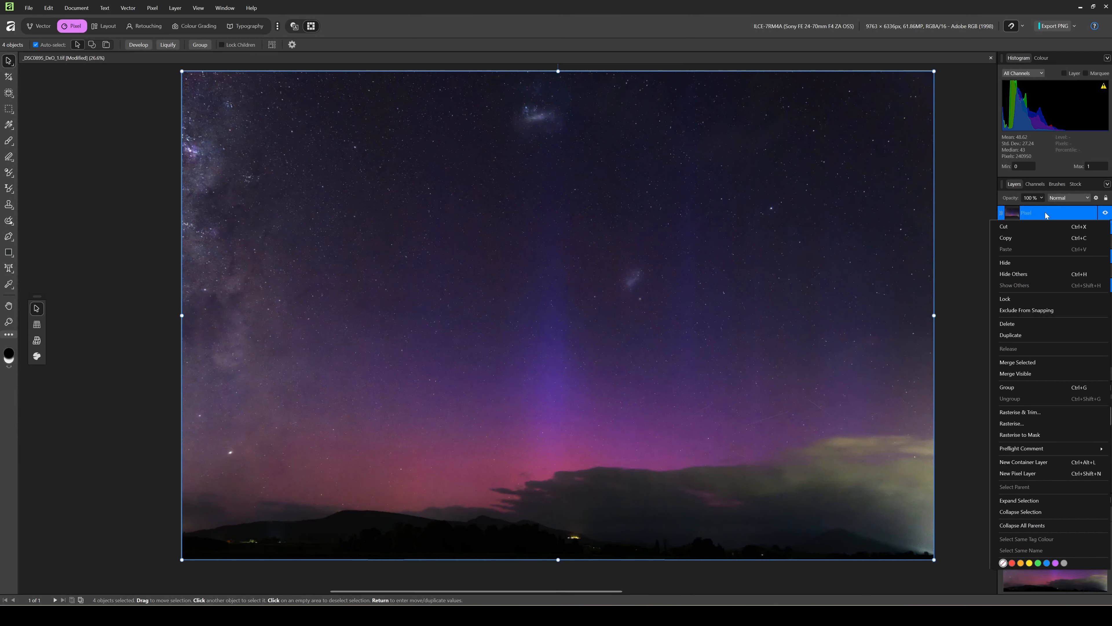
click(1045, 361)
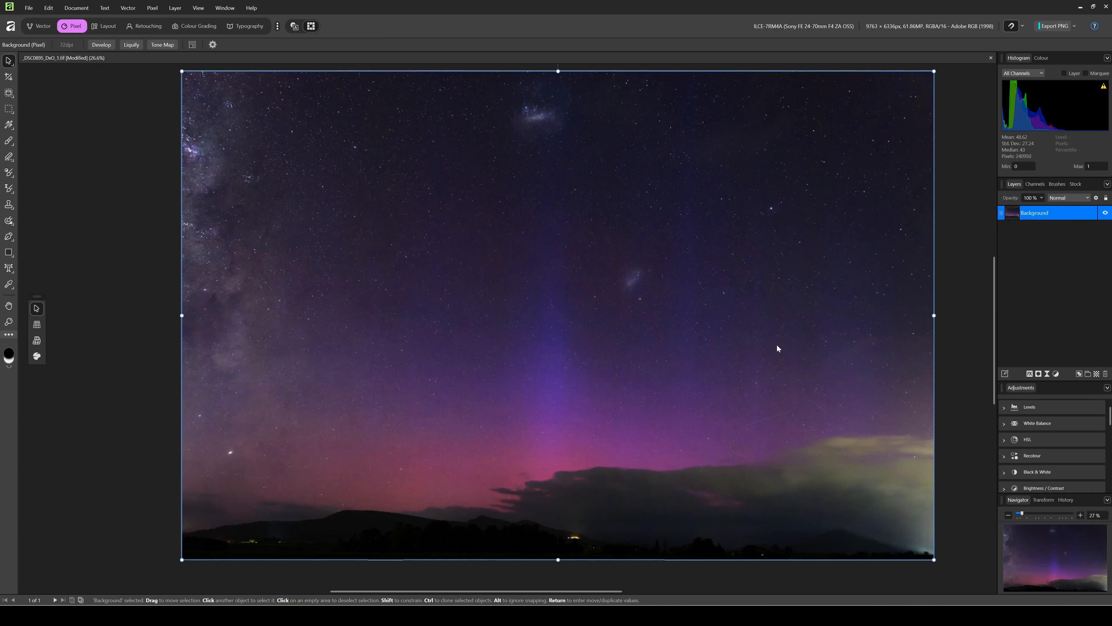
Save the flattened TIFF, switch back to DxO PhotoLab, and compare the edited photo with the preceding denoised original
click(30, 8)
click(36, 82)
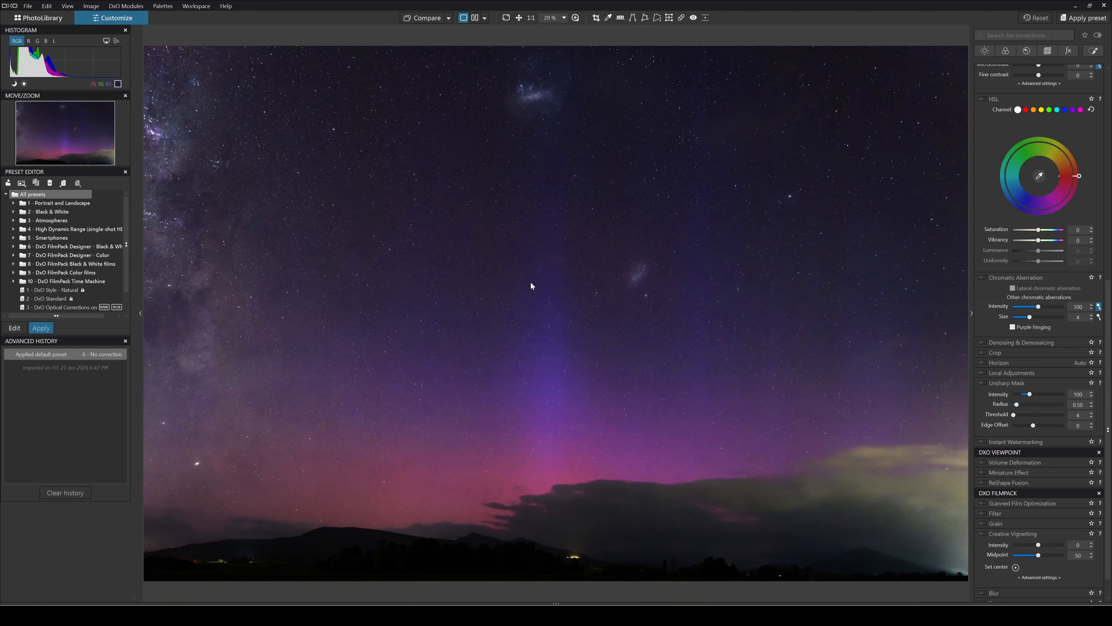
key(Left)
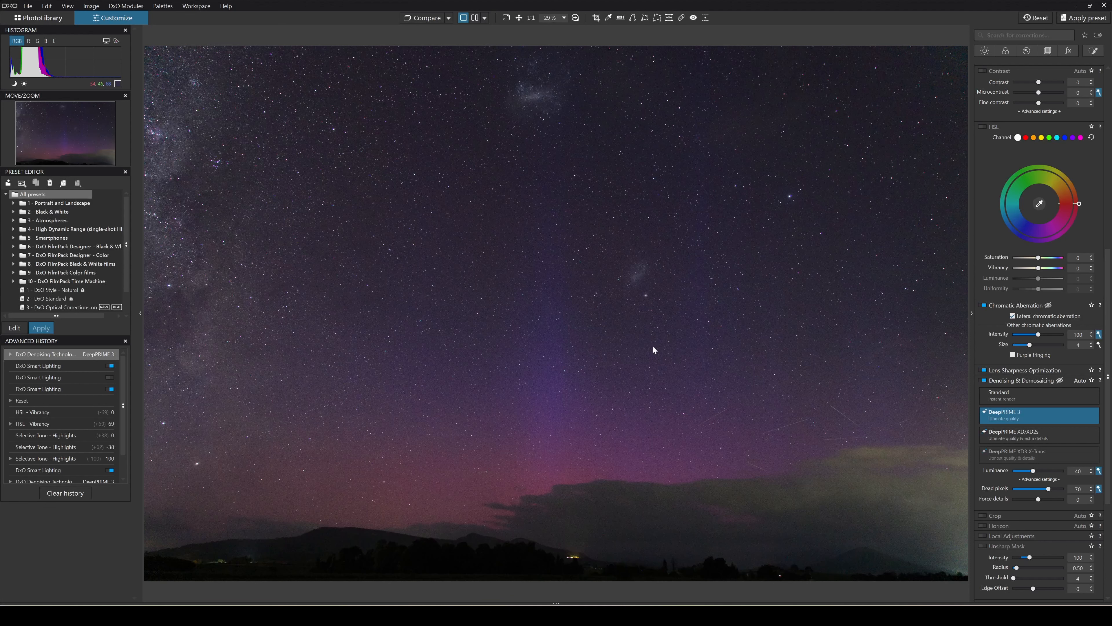
key(Right)
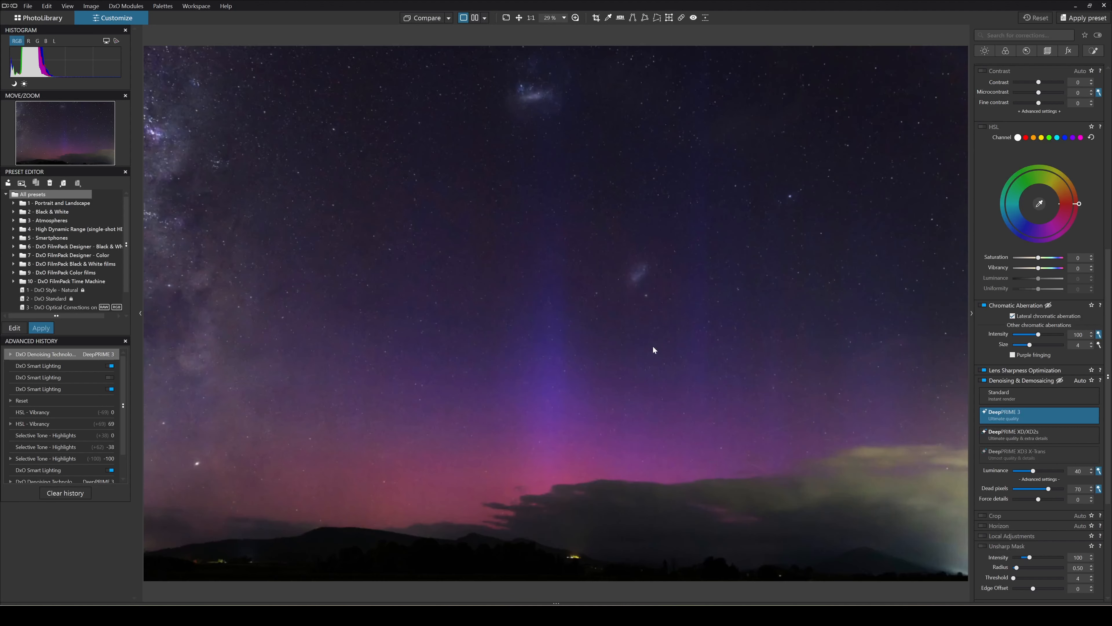